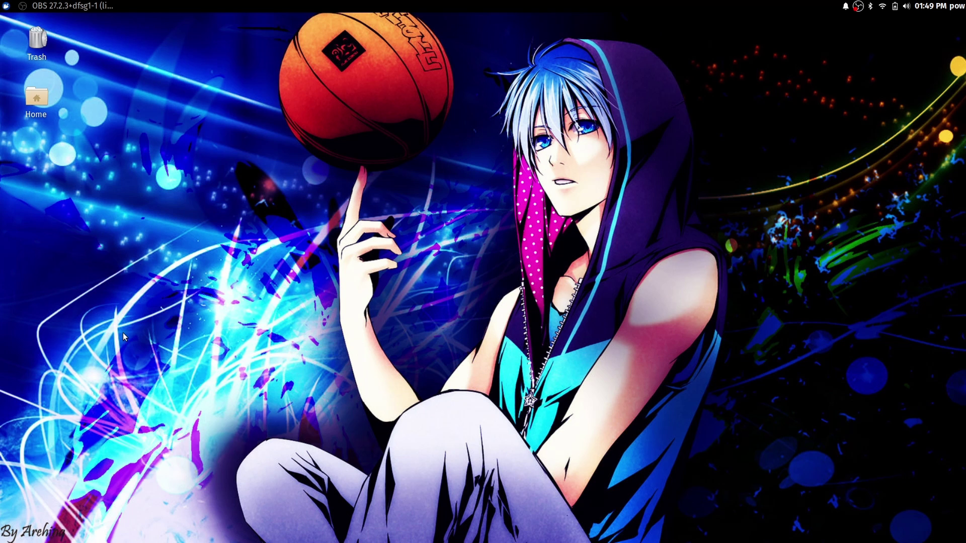
Step: Open a terminal, reposition its window, and refresh the package lists with "sudo apt update", entering the account password
left_click(6, 6)
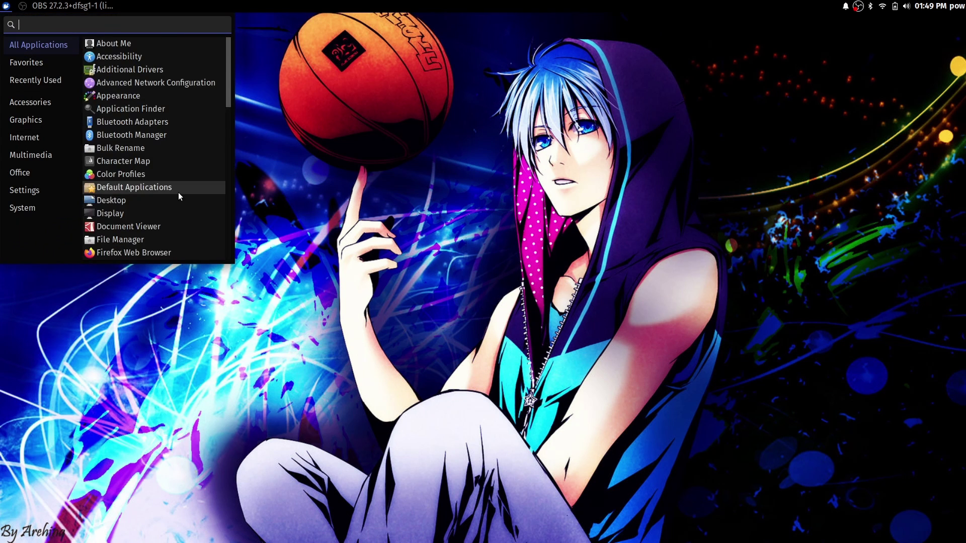
scroll(178, 195, "down", 10)
left_click(139, 213)
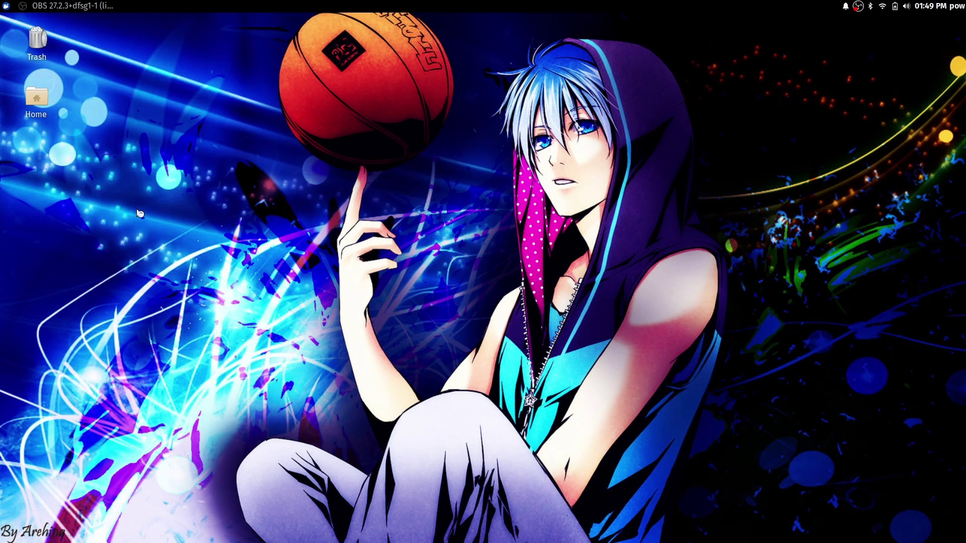
left_click_drag(201, 19, 330, 110)
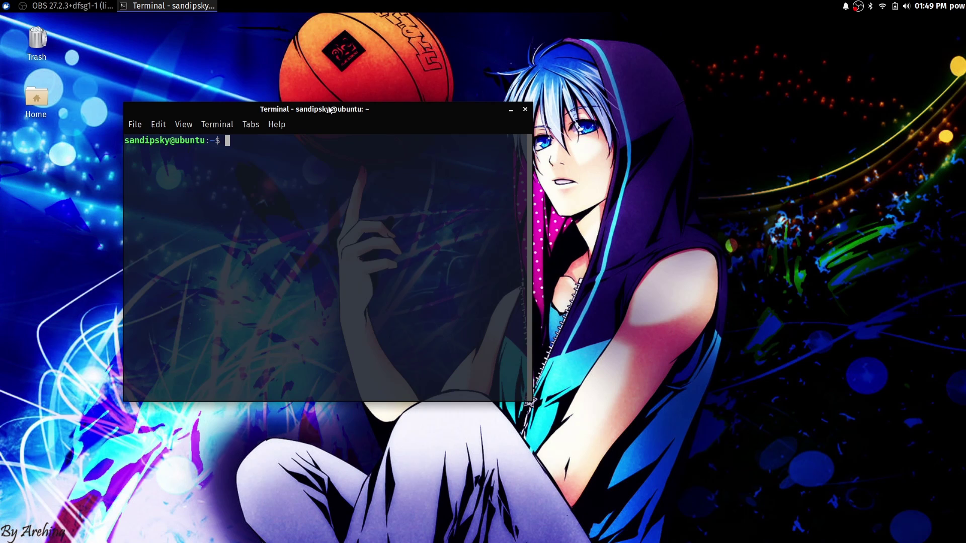
type("sudo apt update")
key("Return")
key("Return")
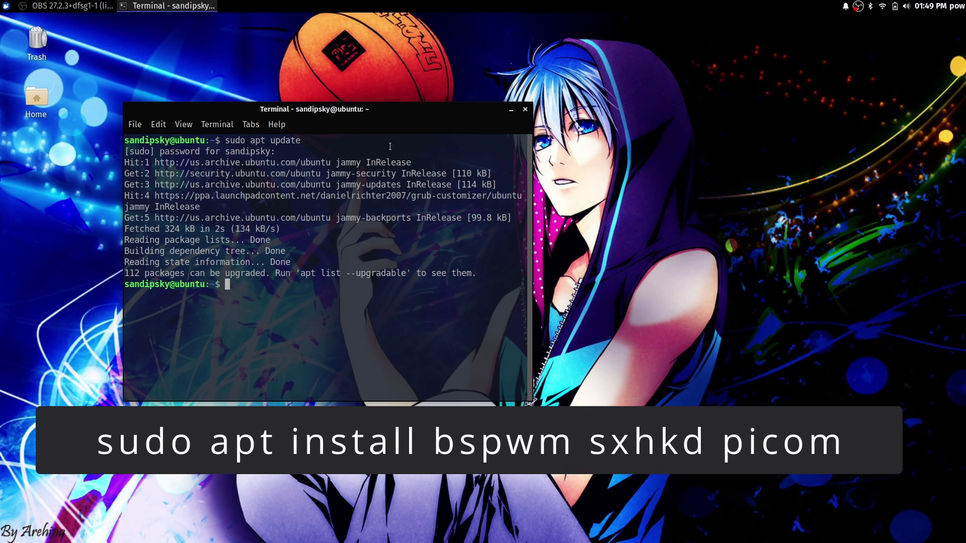
Step: Try to install the packages with "sudo apt install bspwm sxkhd picom"
type("sudo apt install bspwm")
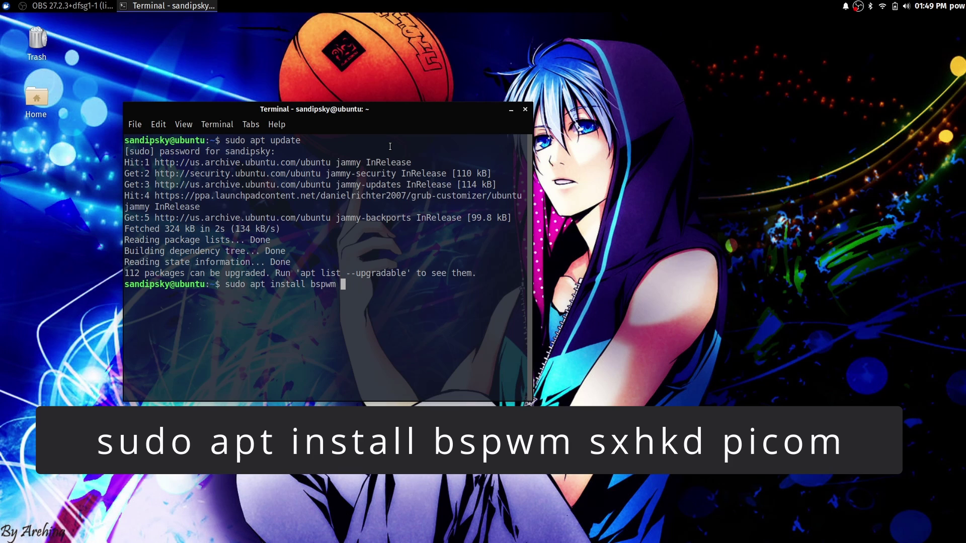
type(" sxk")
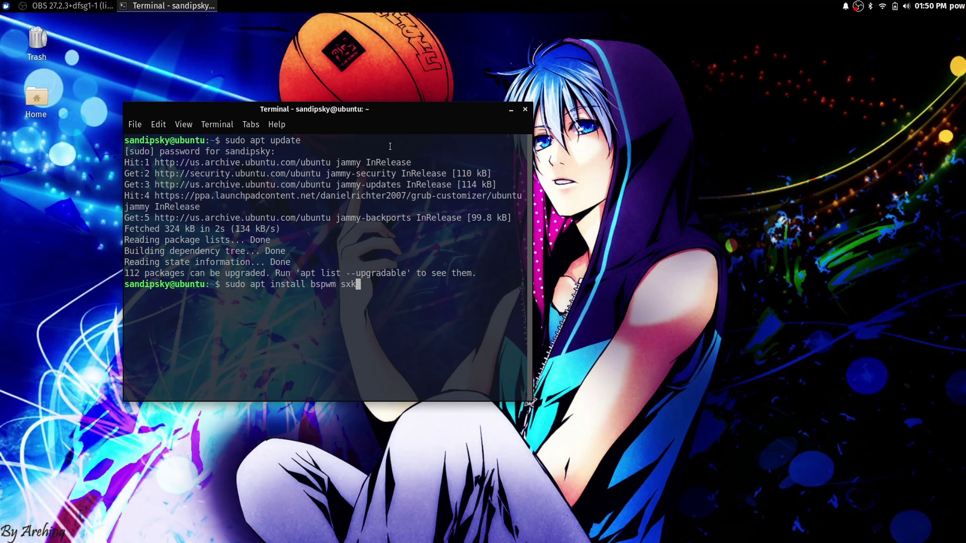
type("hd picom")
key("Return")
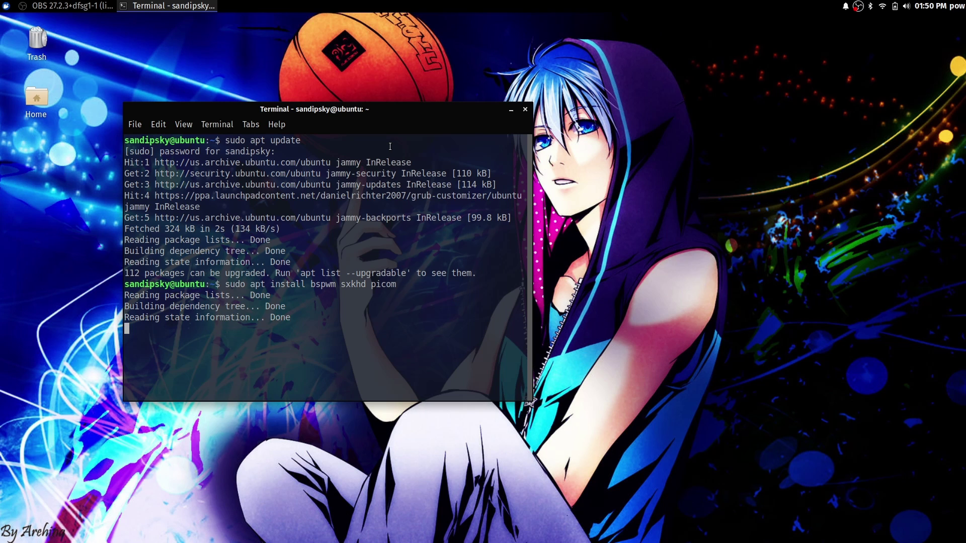
Step: Correct the misspelled package name to sxhkd in the previous install command, run it again, and accept the installation
key("Up")
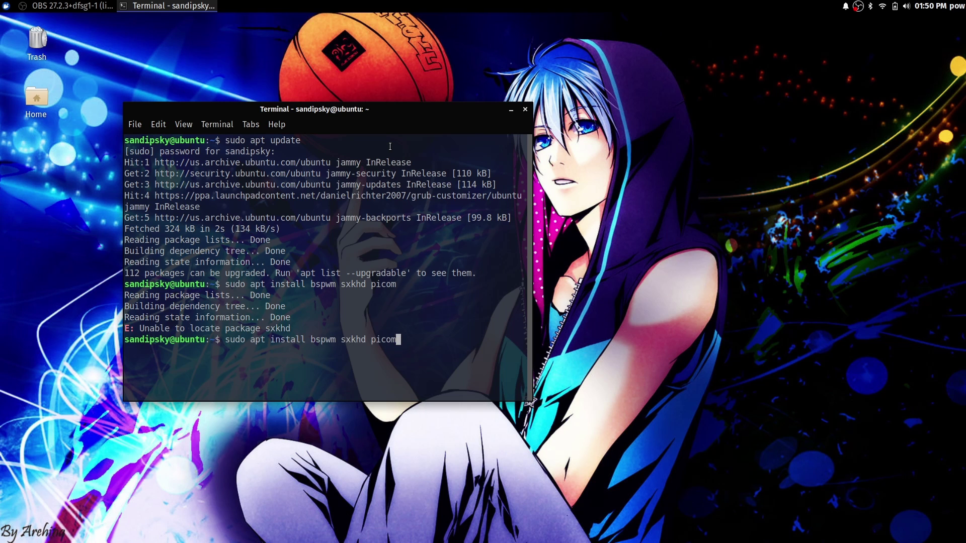
key("Left")
key("Left")
key("Left")
key("Left")
key("Left")
key("Left")
key("Left")
key("BackSpace")
key("Left")
type("h")
key("Return")
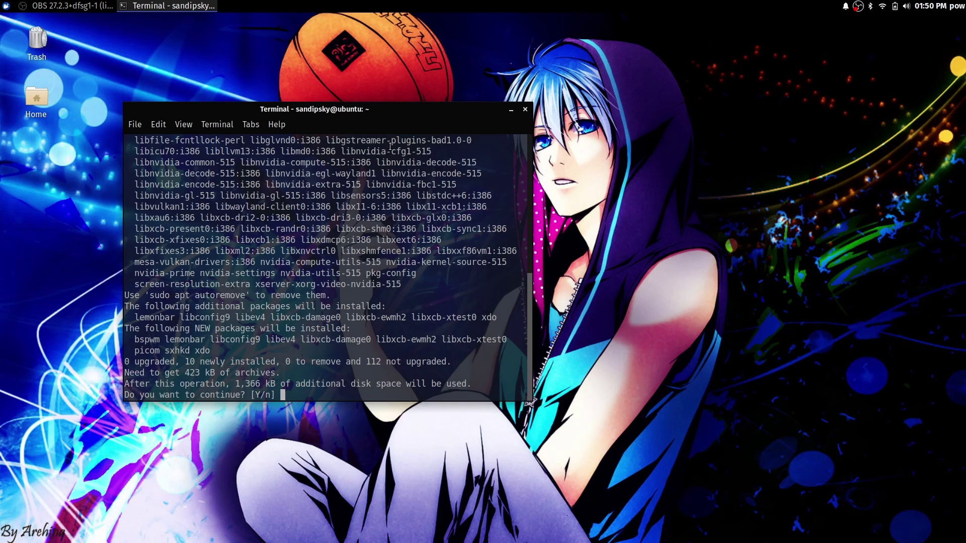
key("Return")
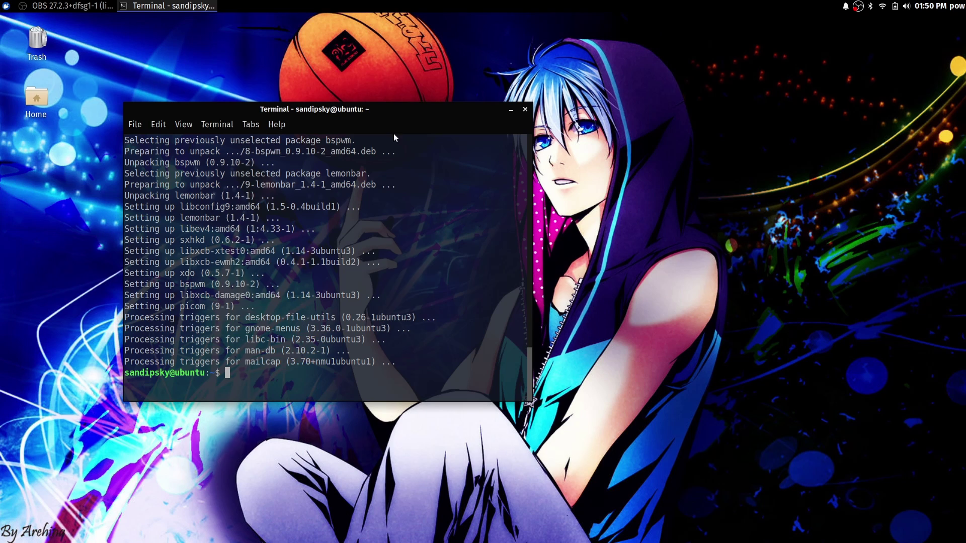
Step: Open bspwm.txt from the personal data drive, place its window beside the terminal, and minimize the file manager
key("super+e")
left_click(47, 248)
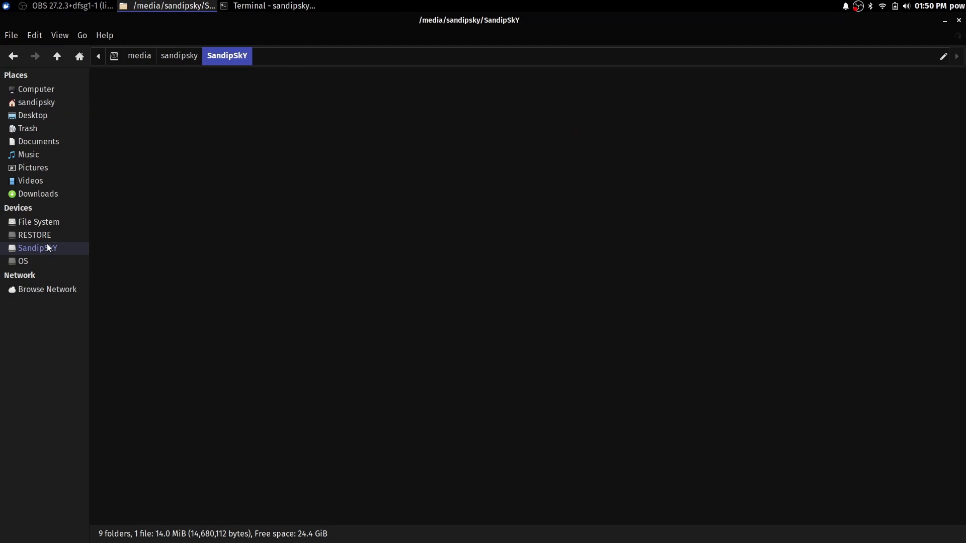
left_click(876, 108)
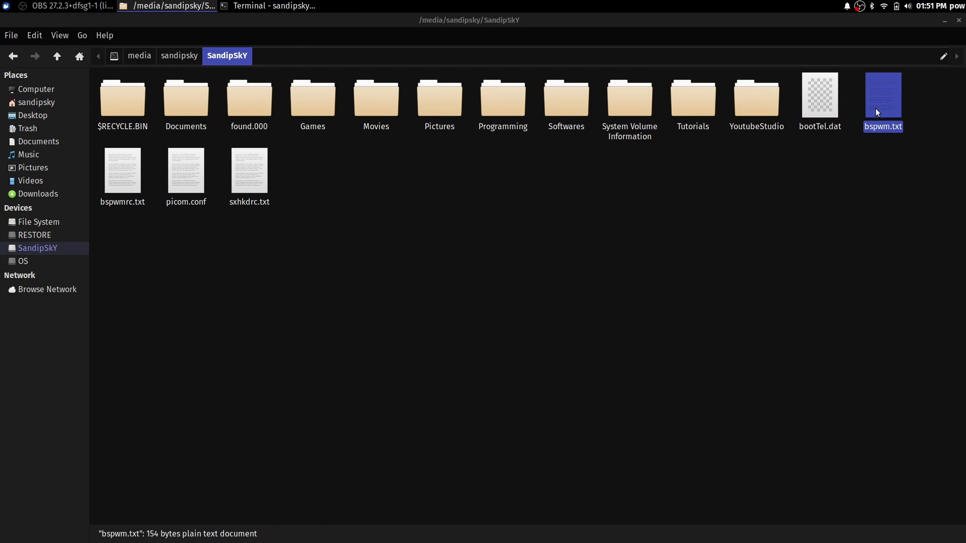
double_click(875, 108)
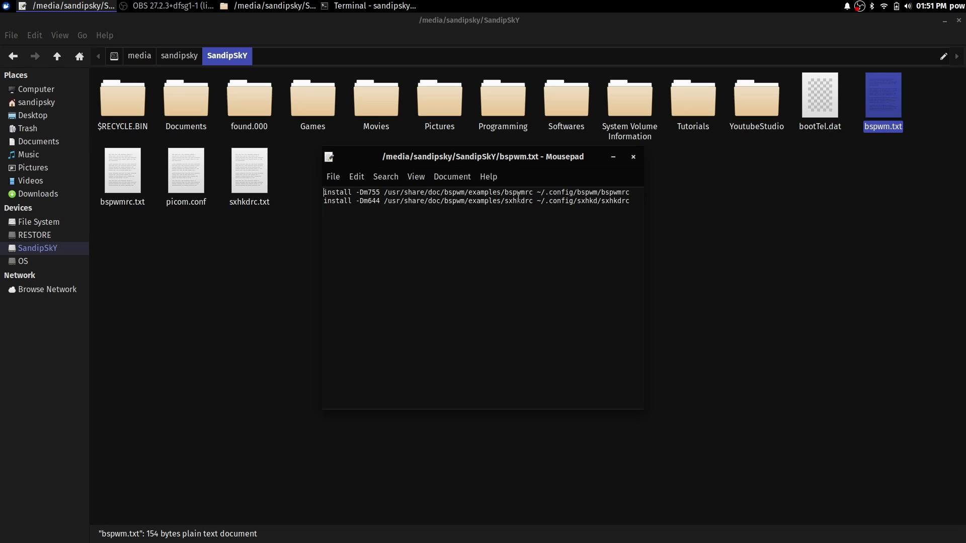
left_click_drag(484, 157, 729, 144)
left_click(945, 21)
Step: Copy the "install -Dm755" command for bspwmrc from bspwm.txt and run it in the terminal
triple_click(714, 167)
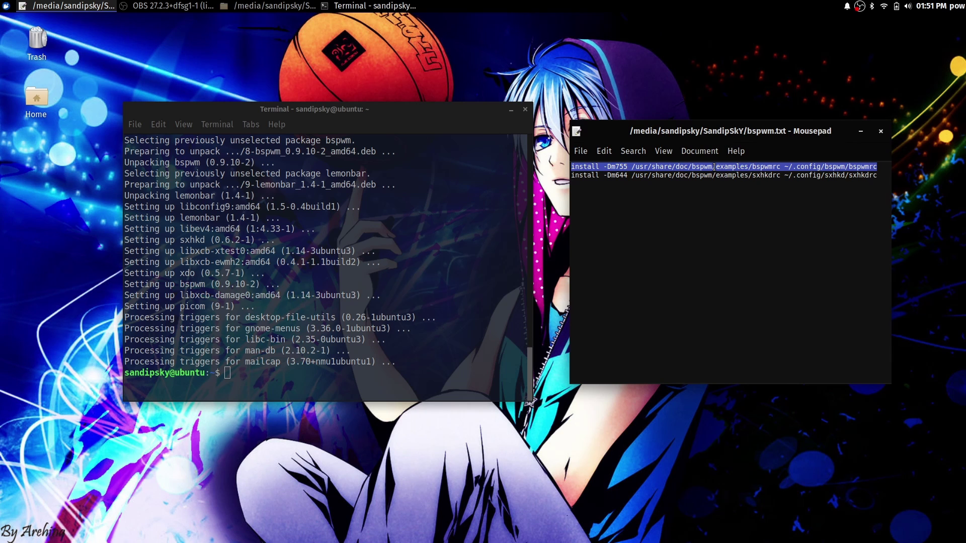
right_click(714, 167)
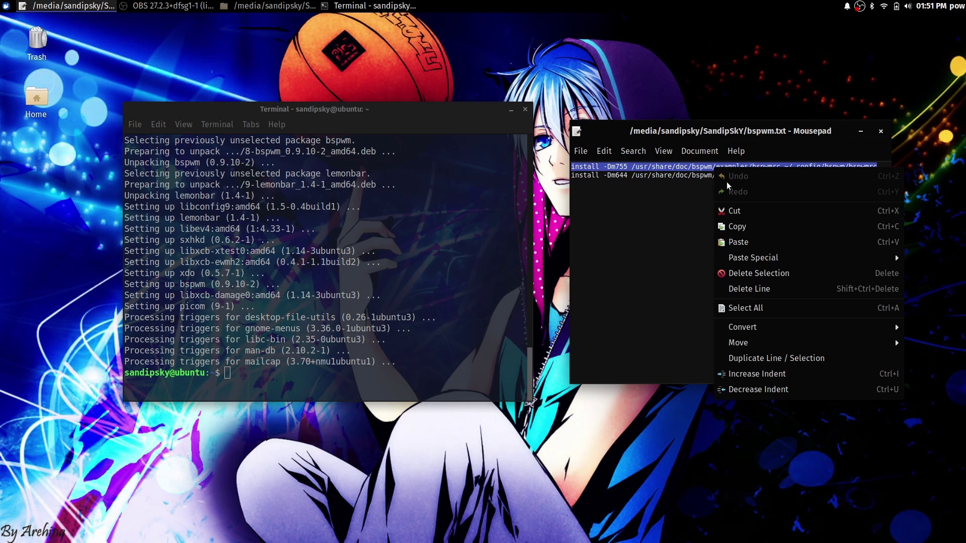
left_click(751, 227)
left_click(394, 359)
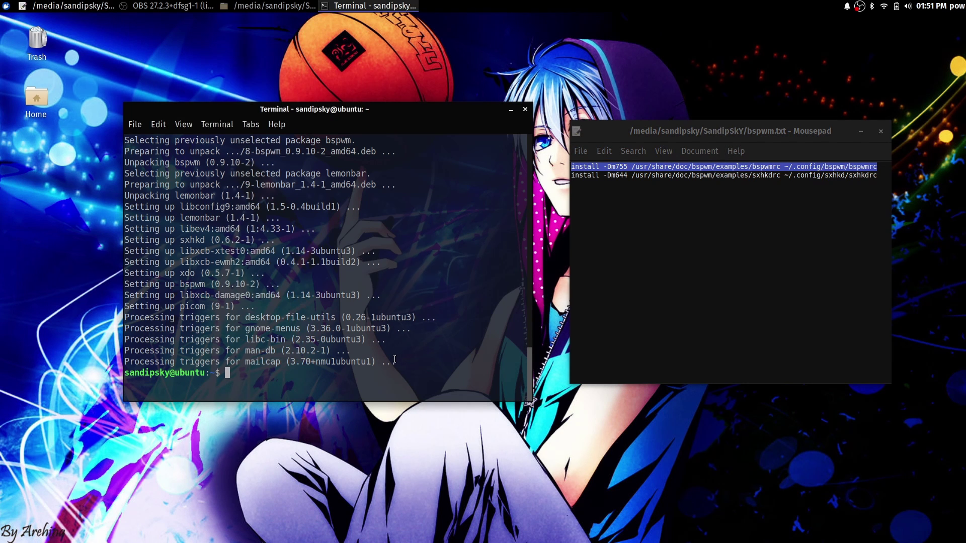
key("ctrl+shift+v")
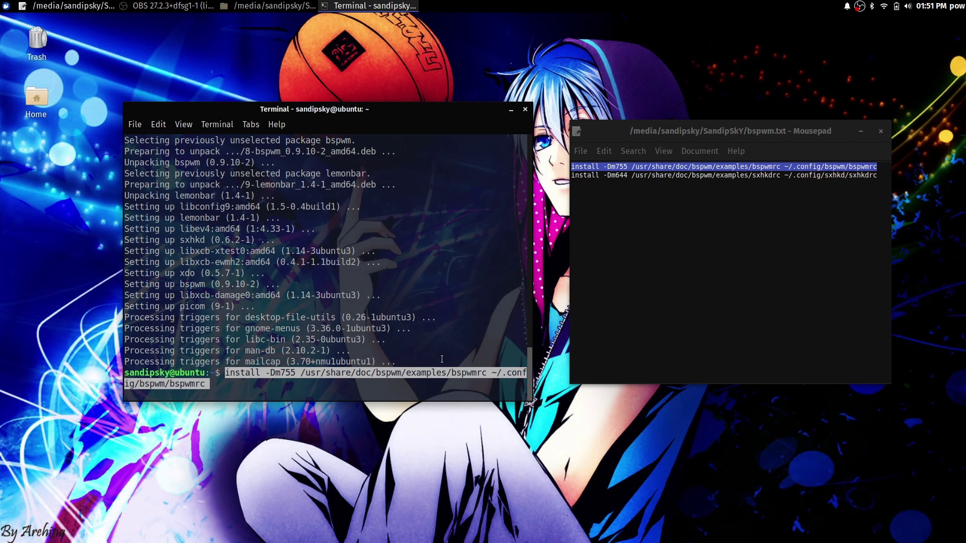
key("End")
key("Return")
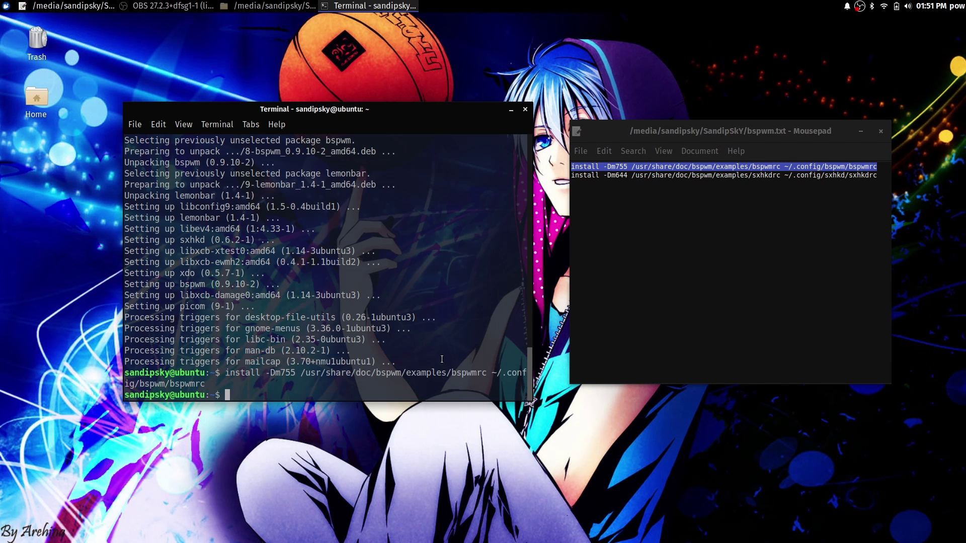
Step: Copy the "install -Dm644" command for sxhkdrc from bspwm.txt and run it in the terminal
triple_click(682, 176)
right_click(682, 176)
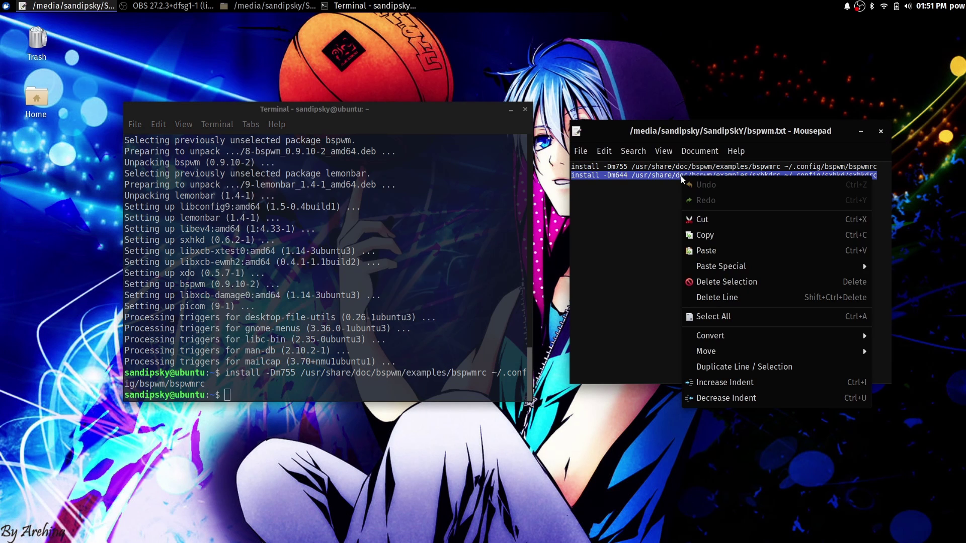
left_click(721, 233)
left_click(381, 385)
key("ctrl+shift+v")
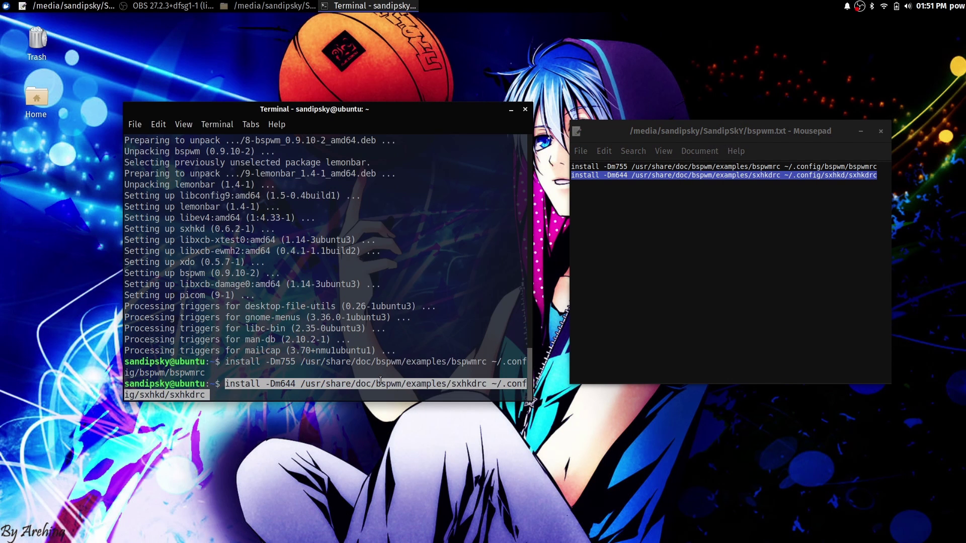
key("Return")
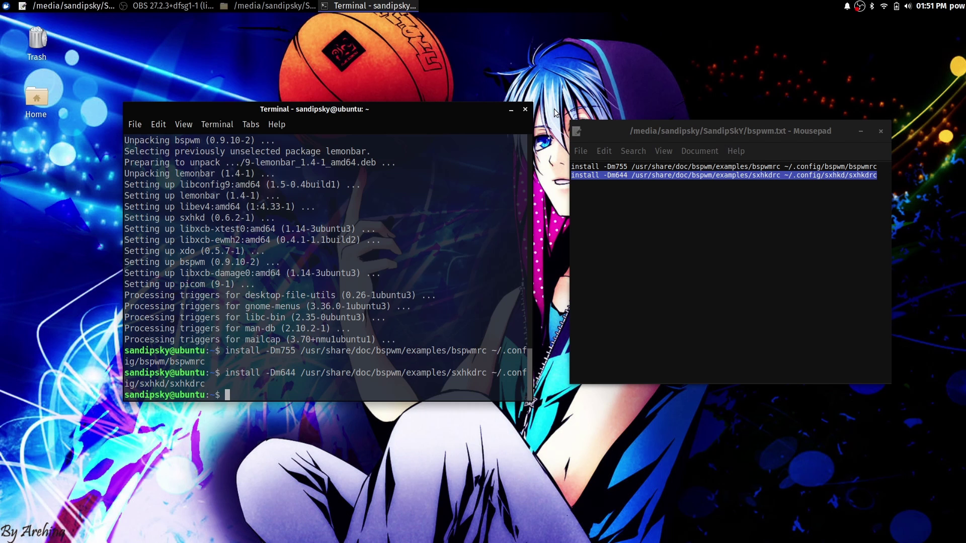
Step: Close the terminal and bspwm.txt, and return to the file manager on the personal data drive
left_click(525, 109)
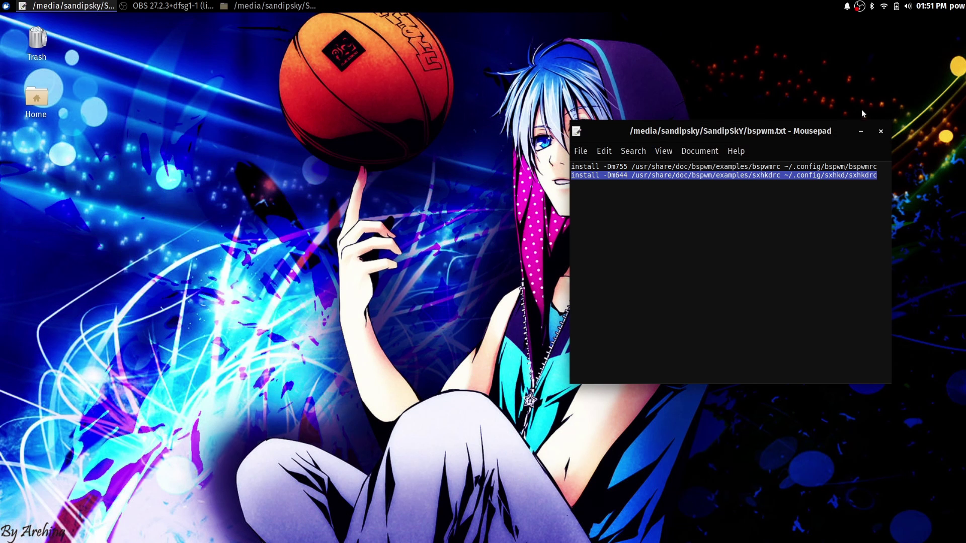
left_click(880, 132)
key("alt+Tab")
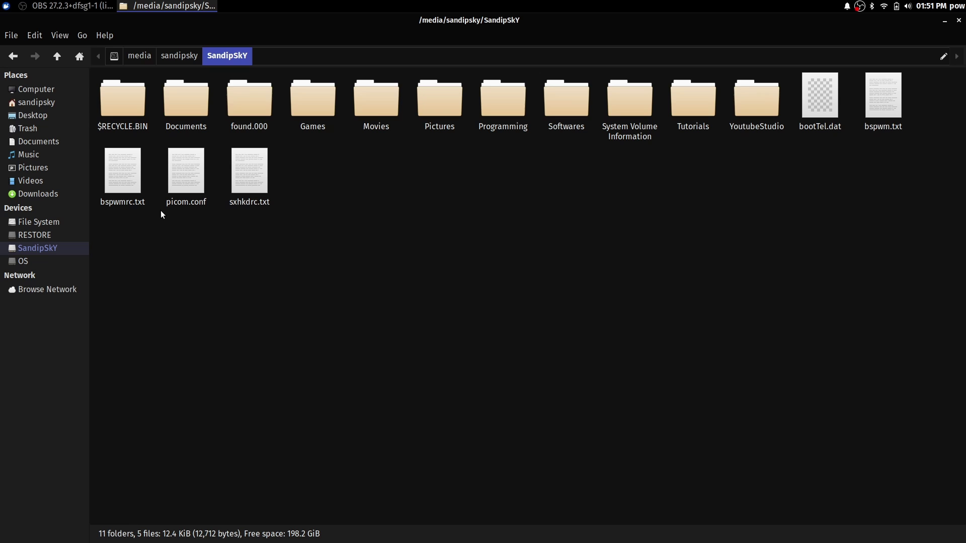
left_click(135, 177)
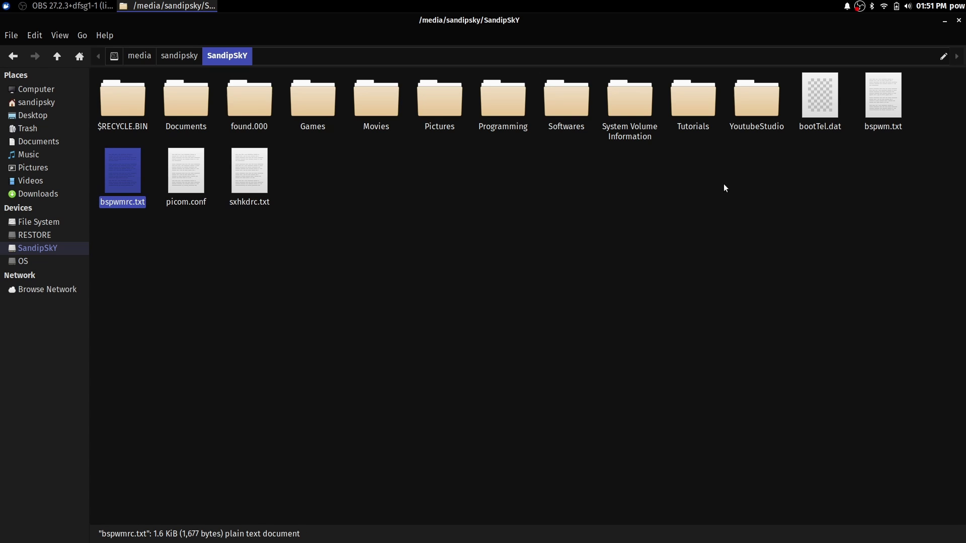
left_click(870, 102)
left_click(102, 179)
left_click(174, 174)
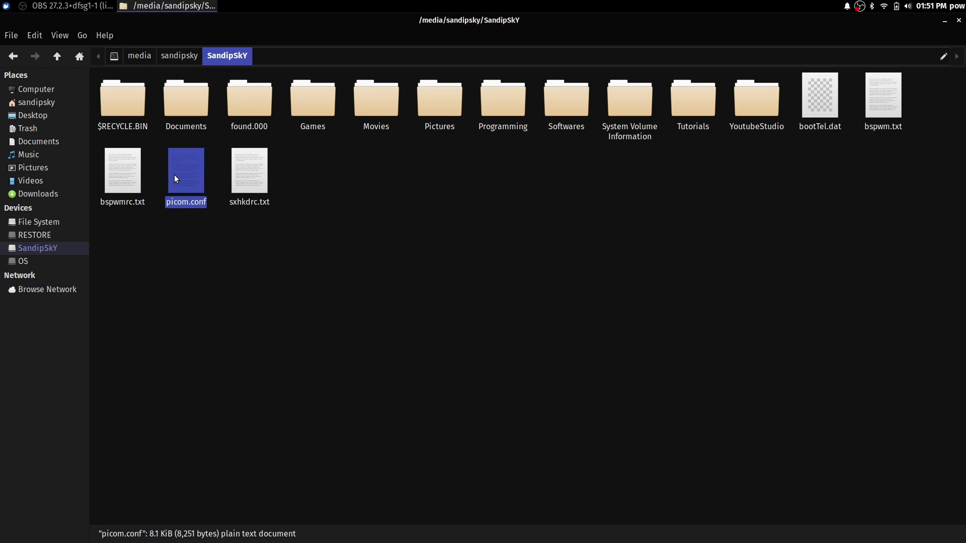
left_click(258, 178)
left_click(218, 177)
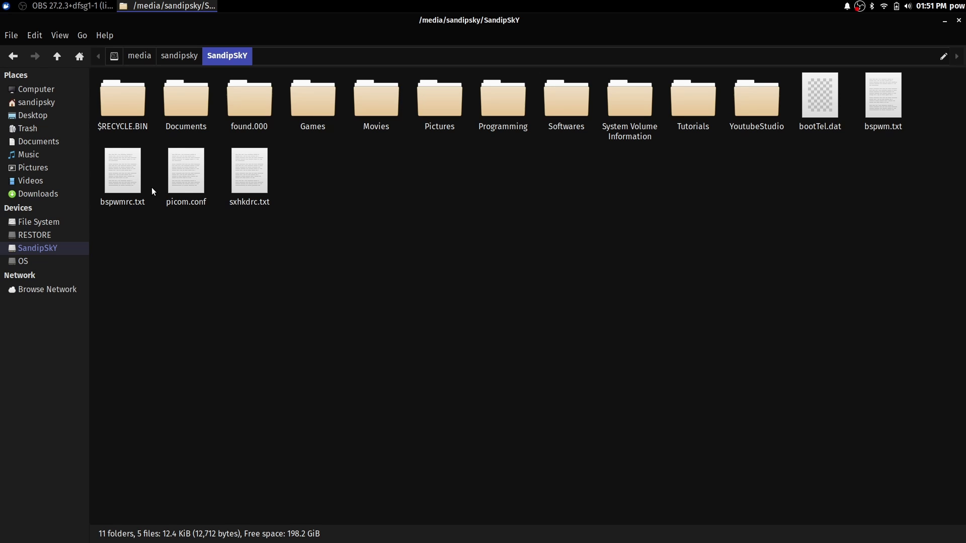
Step: Open bspwmrc.txt, copy its entire contents, and close the file
left_click(122, 188)
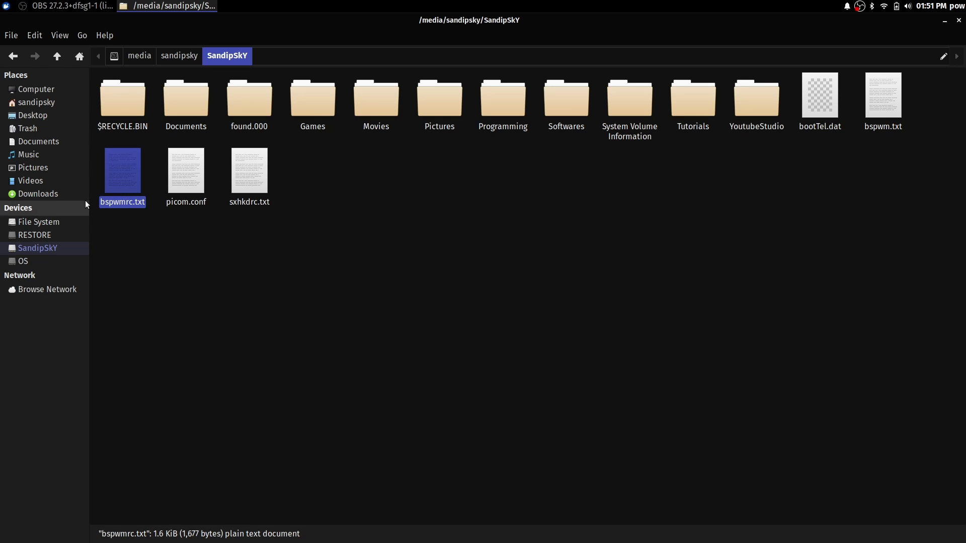
double_click(119, 176)
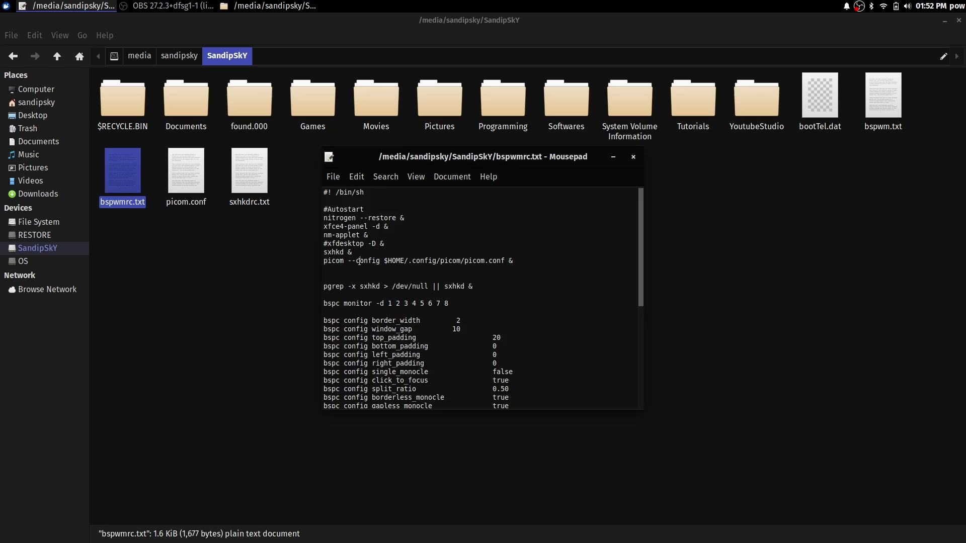
key("ctrl+a")
left_click(634, 157)
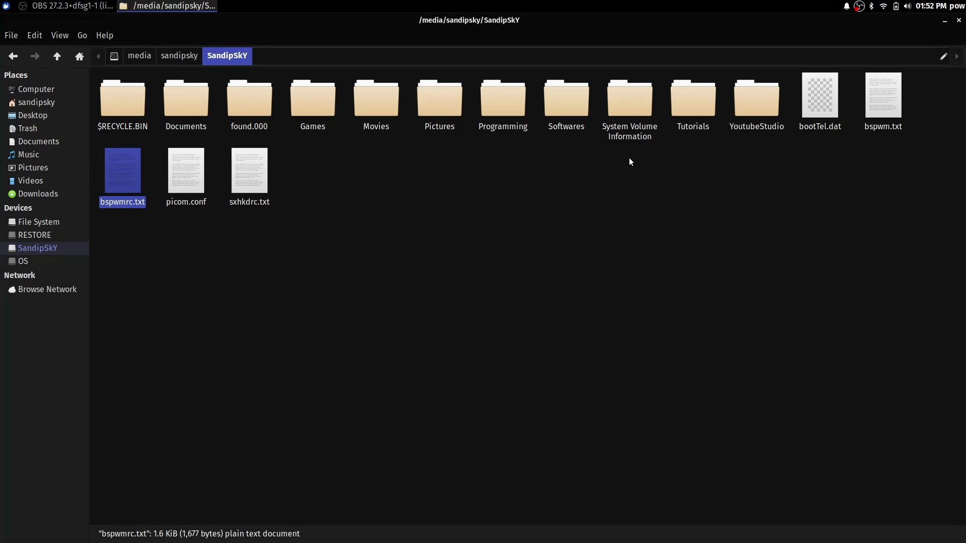
left_click(354, 241)
Step: Show hidden files in the home folder and open .config/bspwm/bspwmrc in Mousepad
left_click(47, 103)
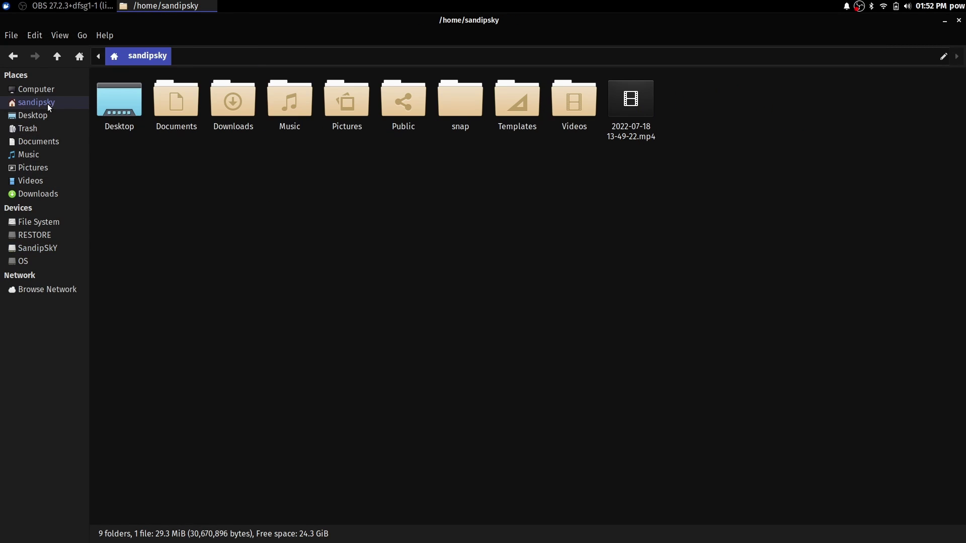
key("ctrl+h")
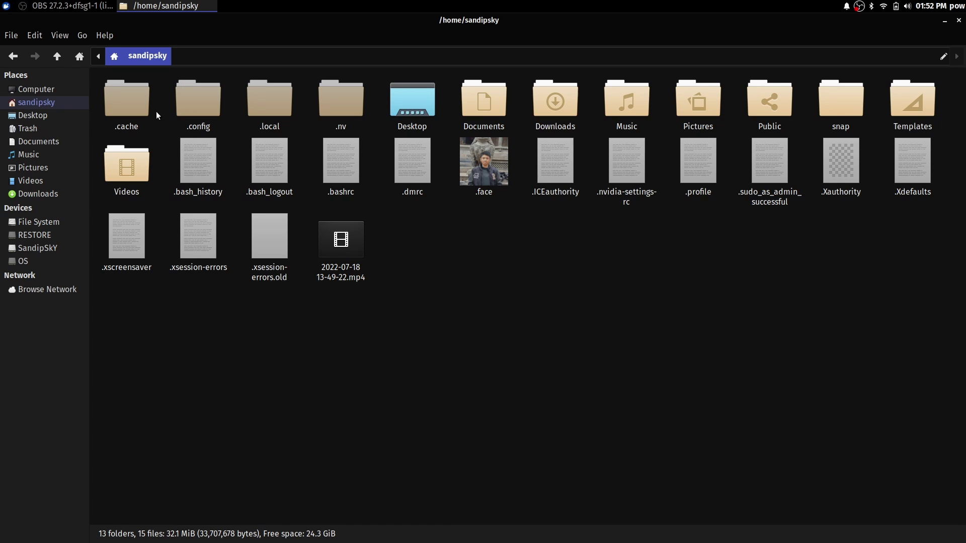
double_click(200, 104)
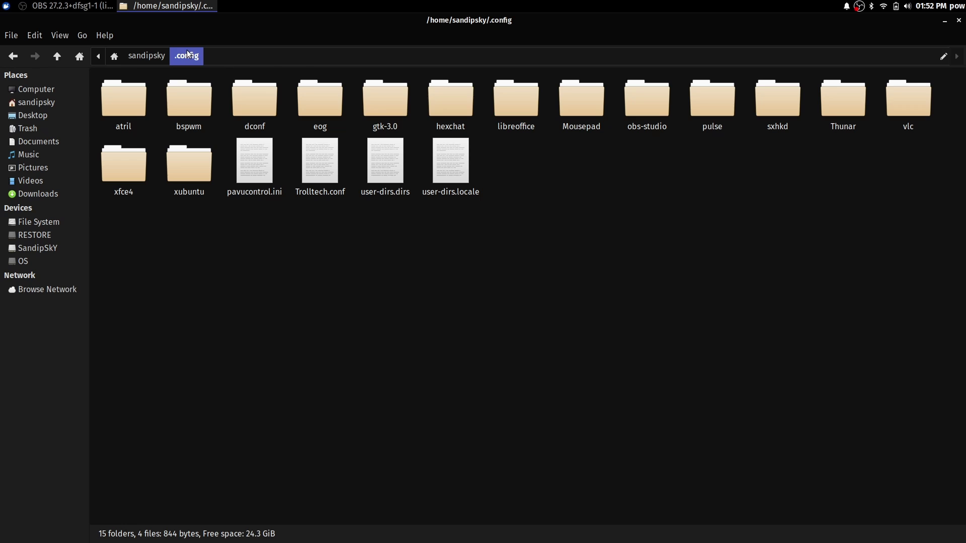
double_click(203, 114)
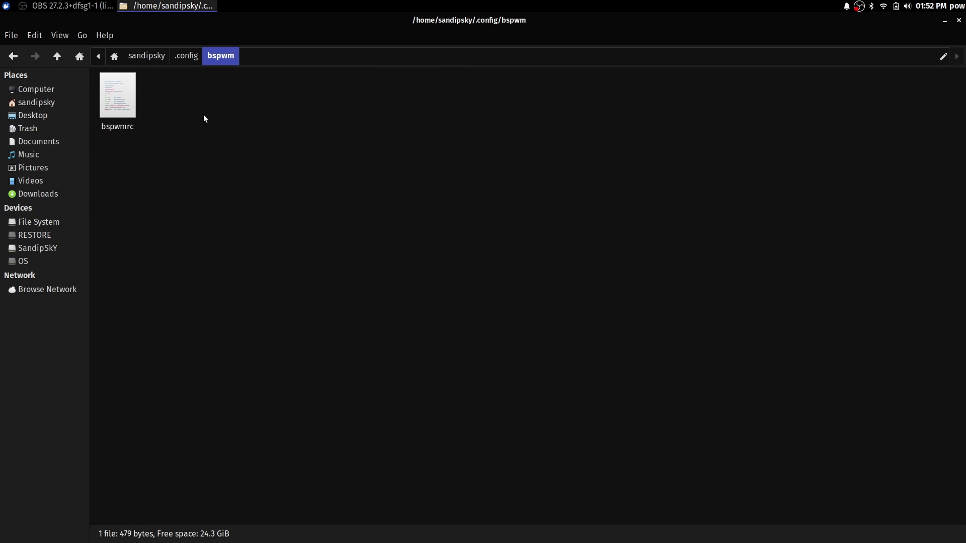
left_click(128, 105)
right_click(129, 106)
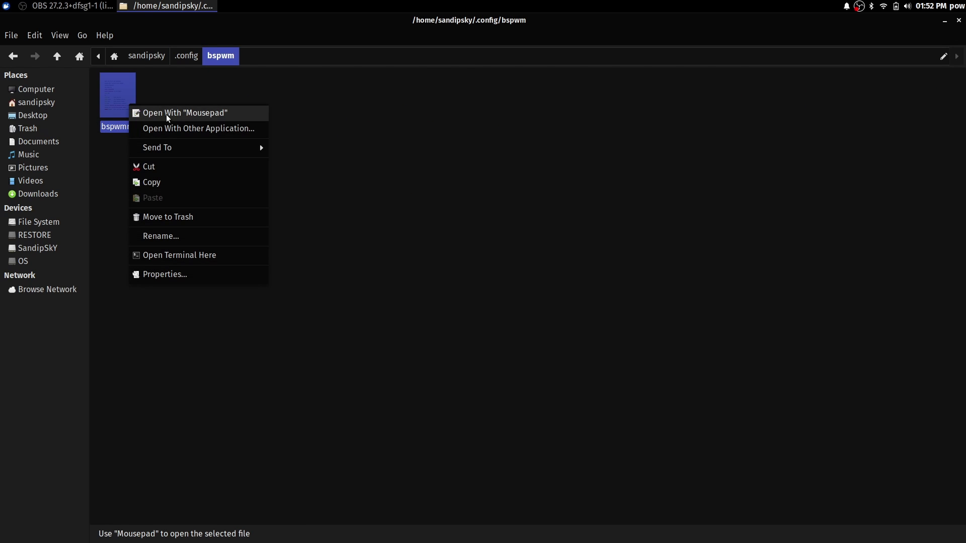
left_click(194, 116)
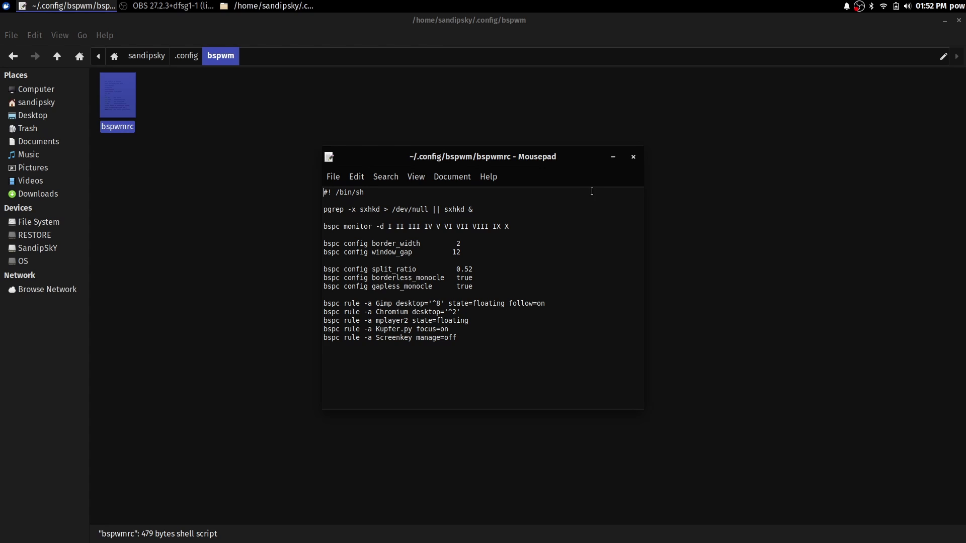
Step: Replace the entire contents of bspwmrc with the copied configuration text and save the file
double_click(490, 159)
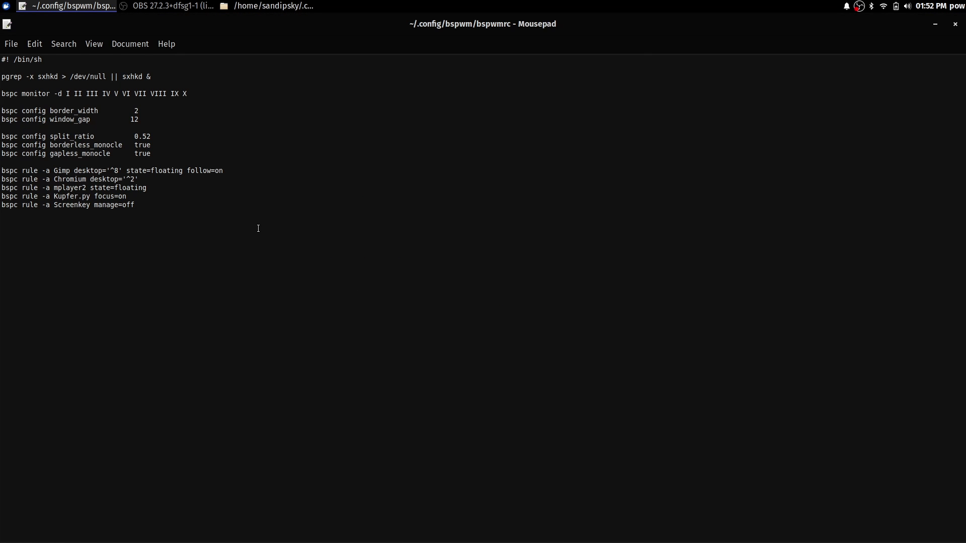
key("ctrl+a")
key("BackSpace")
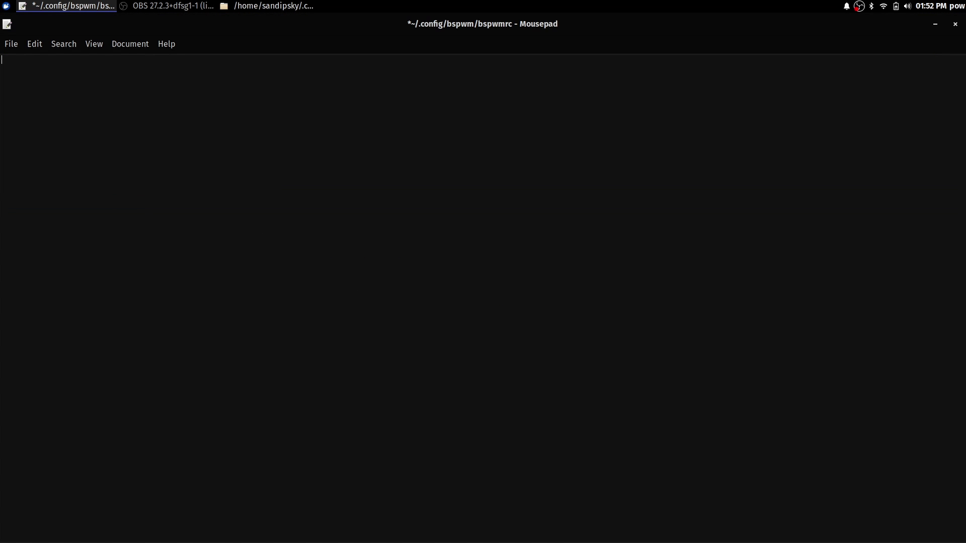
key("ctrl+v")
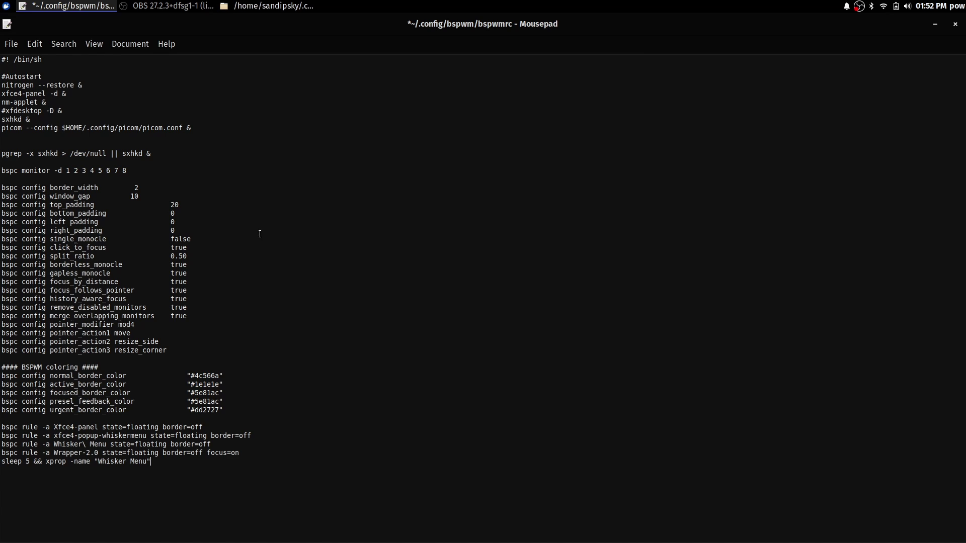
key("ctrl+s")
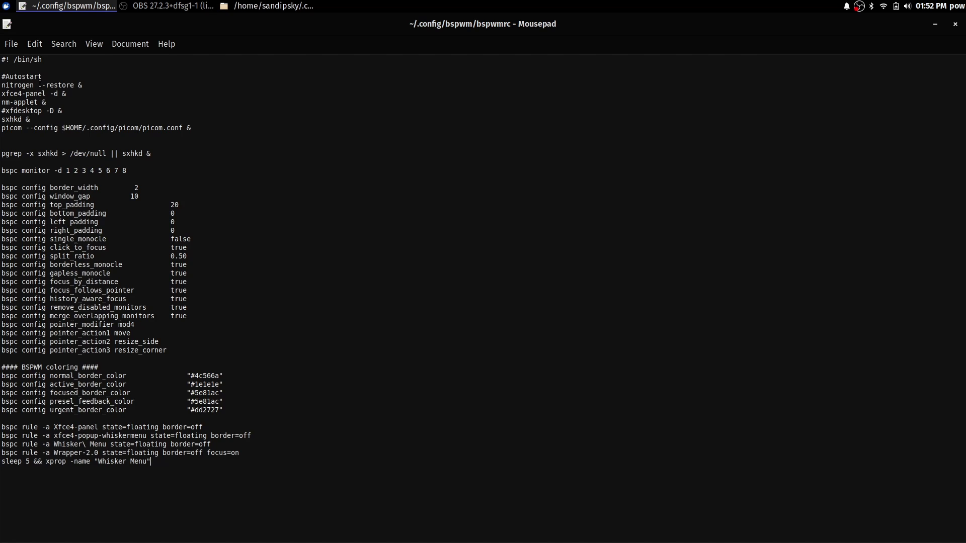
Step: Comment out the "nitrogen --restore &" line and uncomment "xfdesktop -D &" in bspwmrc's Autostart section, saving and closing the file
key("ctrl+plus")
key("ctrl+plus")
key("ctrl+plus")
key("ctrl+plus")
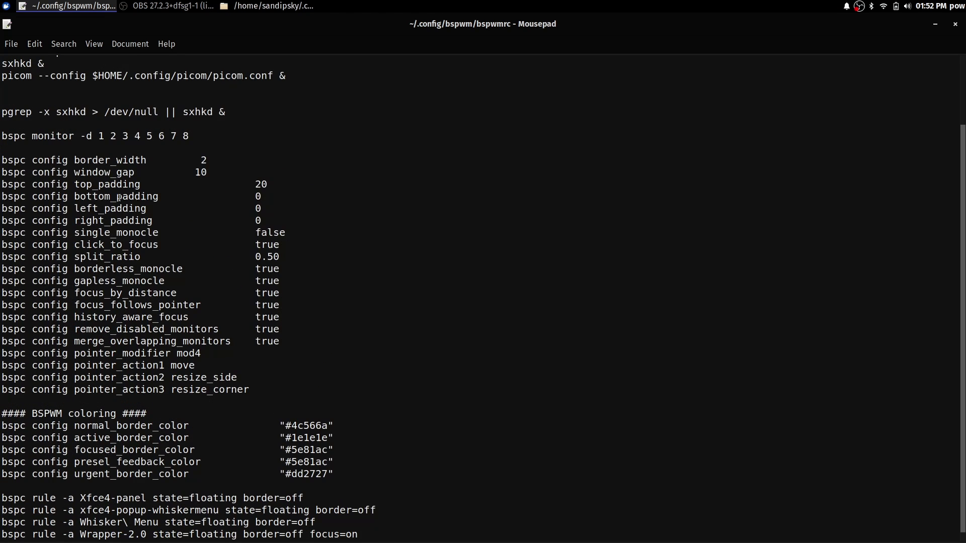
scroll(119, 197, "up", 3)
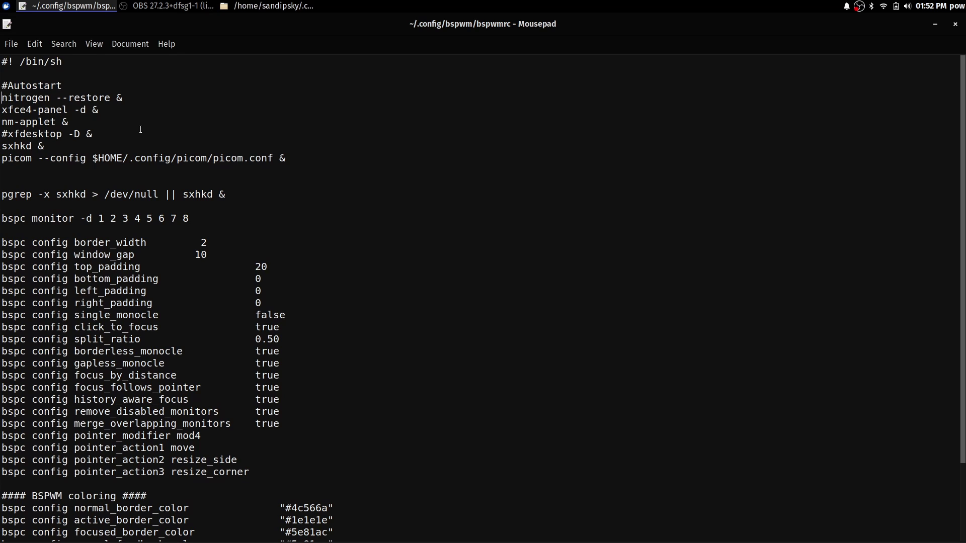
type("#")
key("Down")
key("Down")
key("Down")
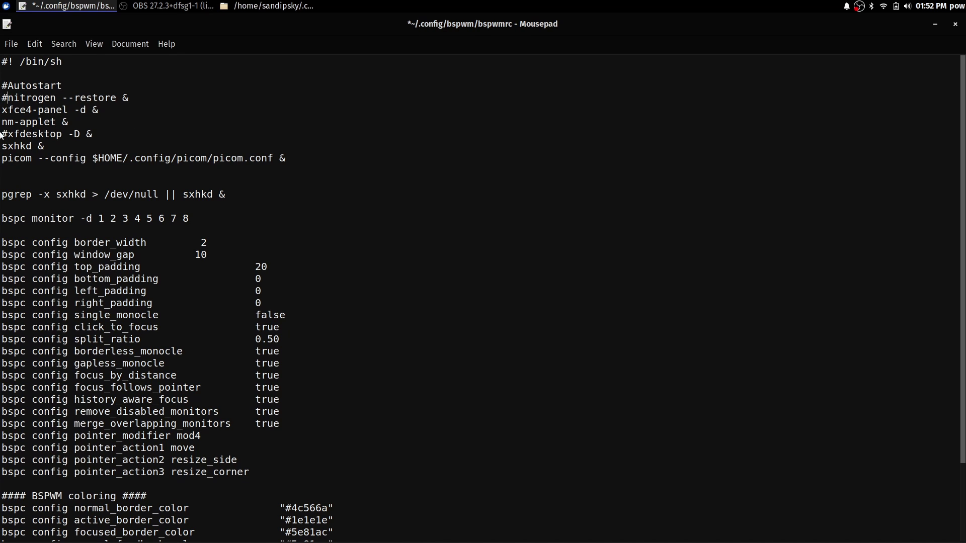
key("BackSpace")
key("ctrl+s")
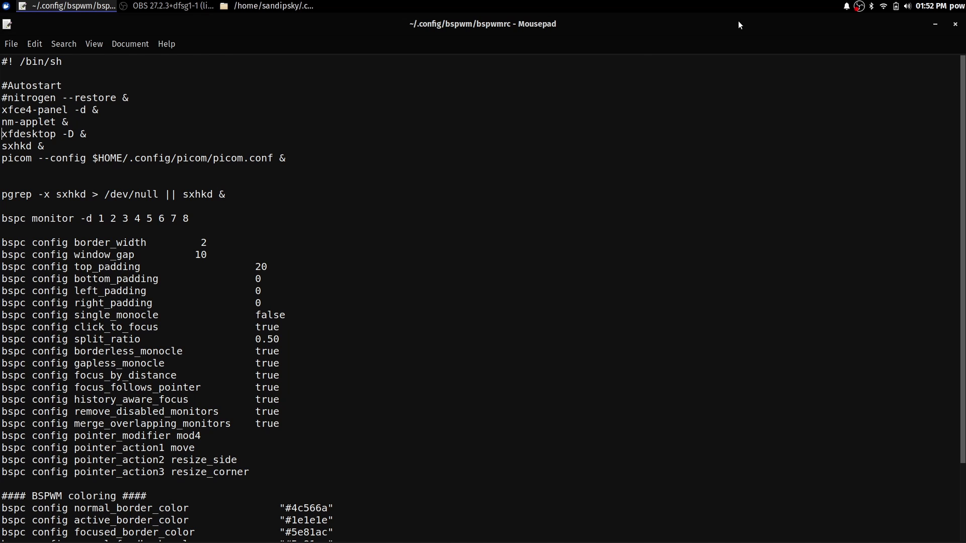
left_click(955, 25)
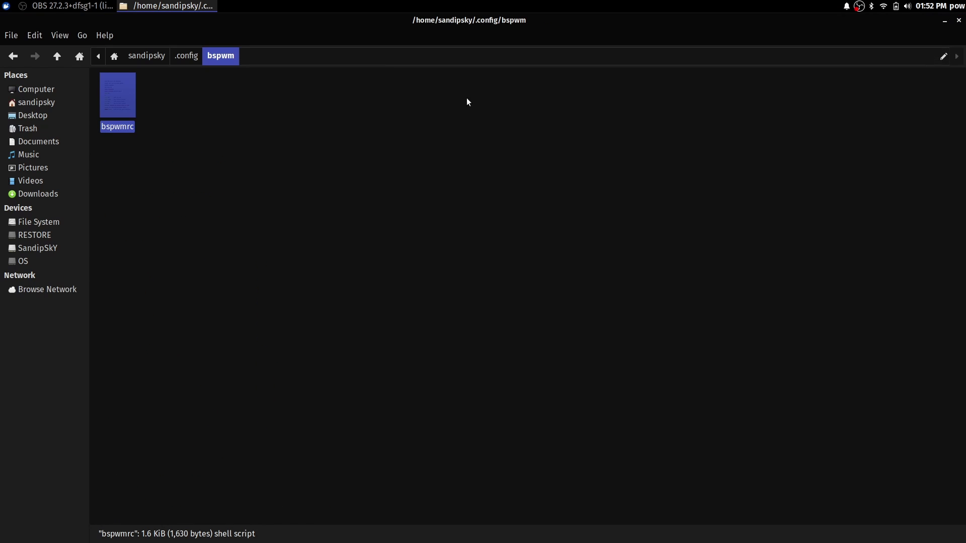
Step: Open sxhkdrc.txt from the personal data drive, copy its entire contents, and close the file
left_click(37, 253)
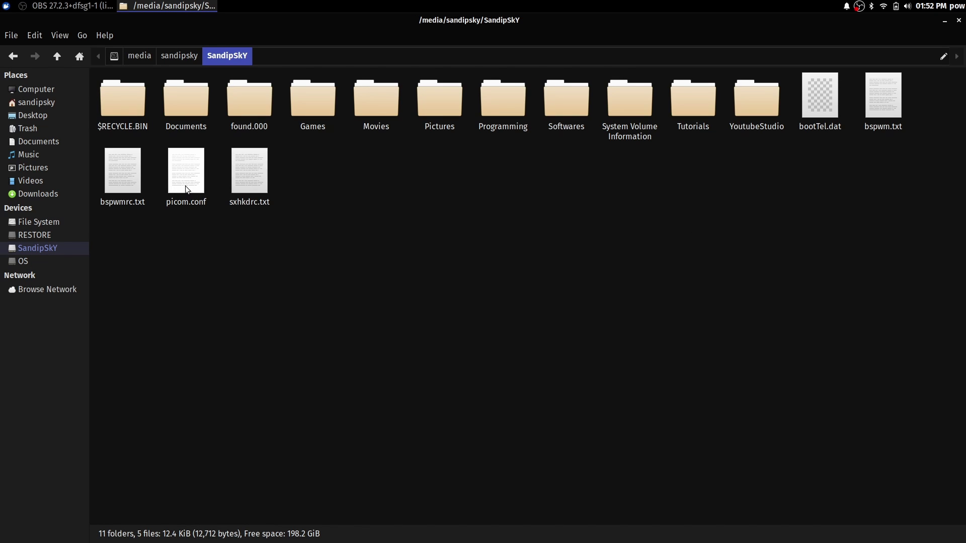
double_click(231, 173)
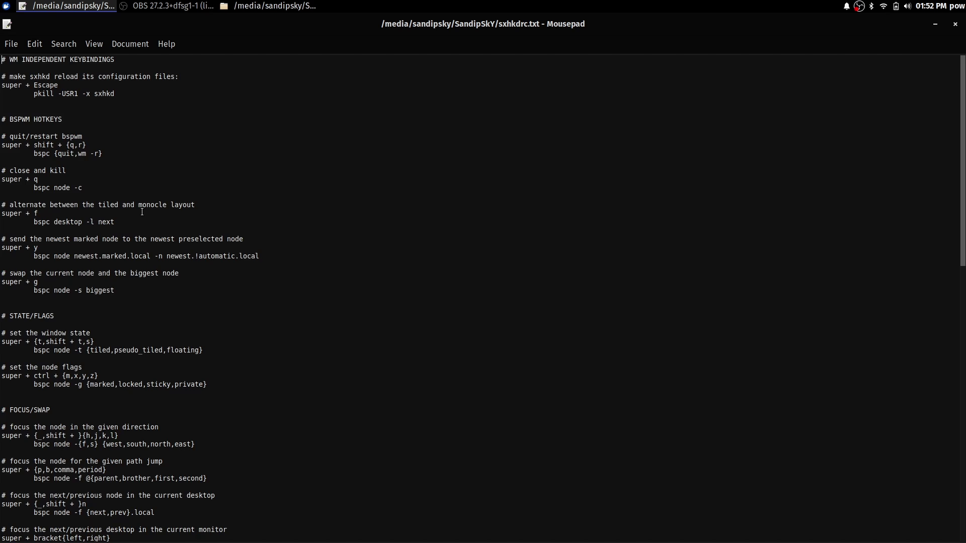
key("ctrl+a")
right_click(149, 265)
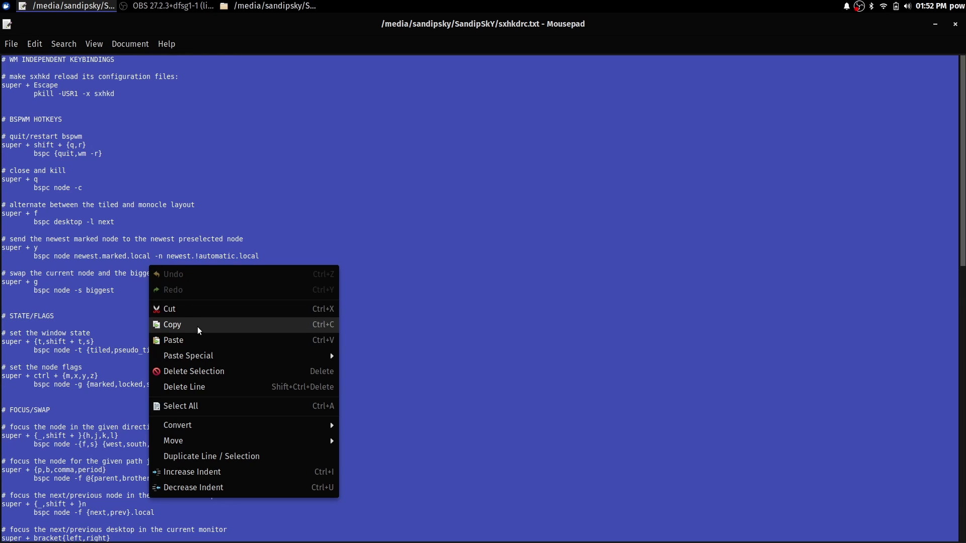
left_click(197, 328)
left_click(959, 30)
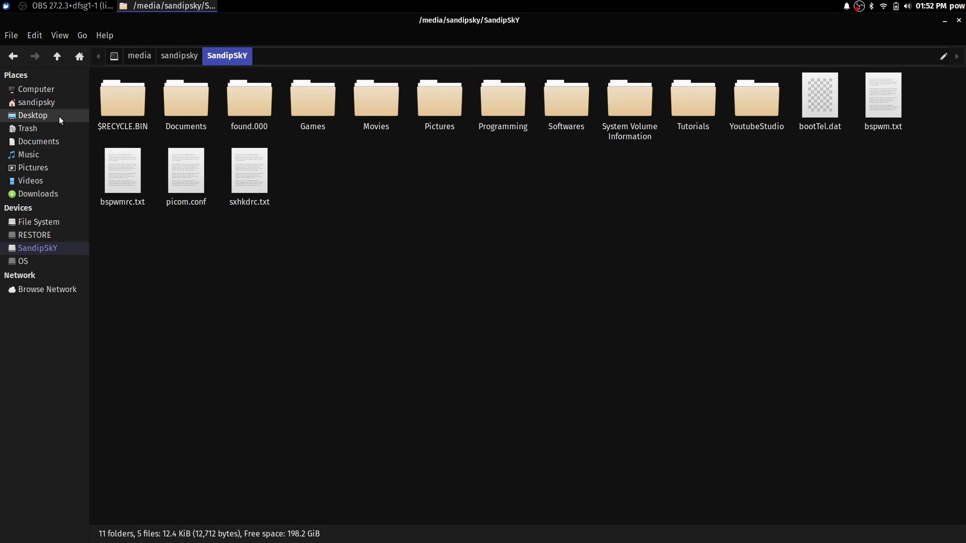
Step: Open the sxhkdrc file in the home folder's .config/sxhkd directory
left_click(53, 102)
double_click(205, 108)
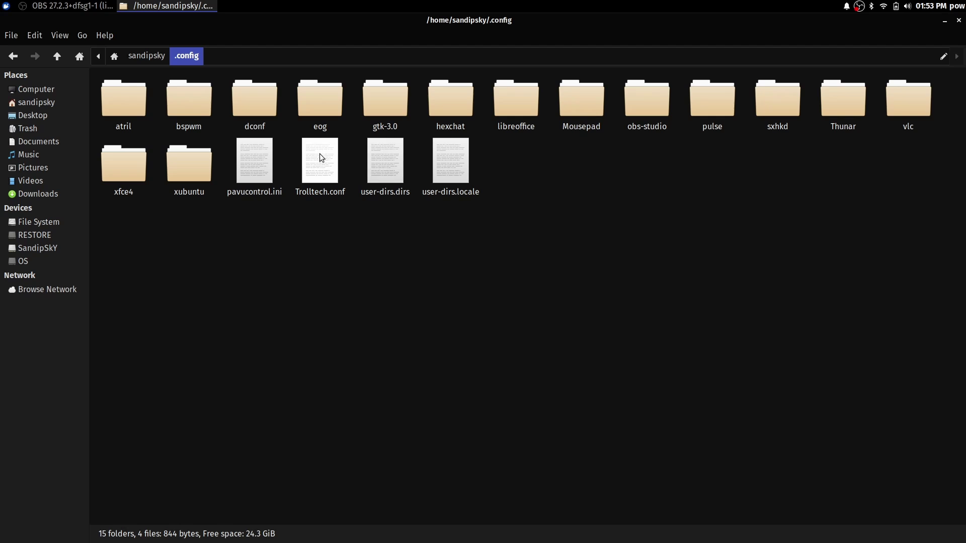
double_click(778, 106)
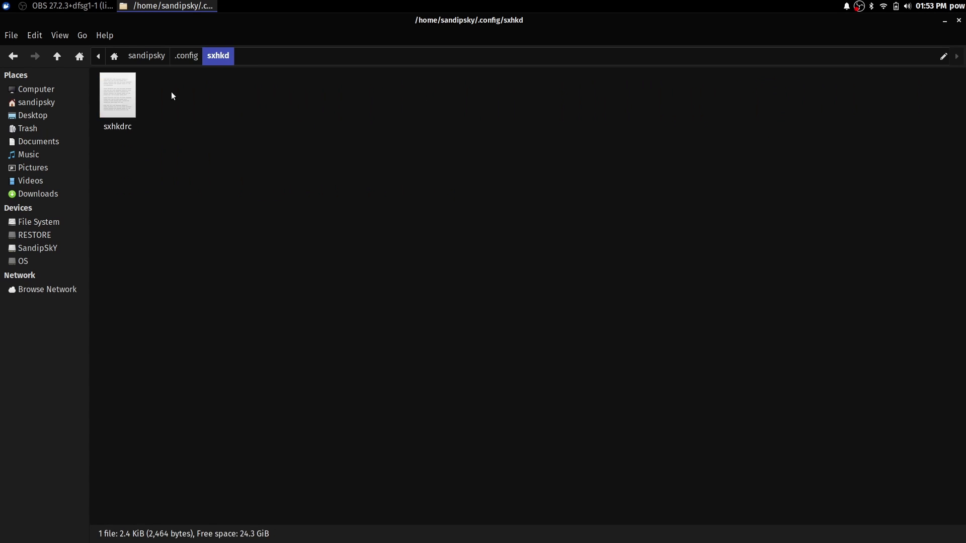
left_click(121, 98)
double_click(121, 97)
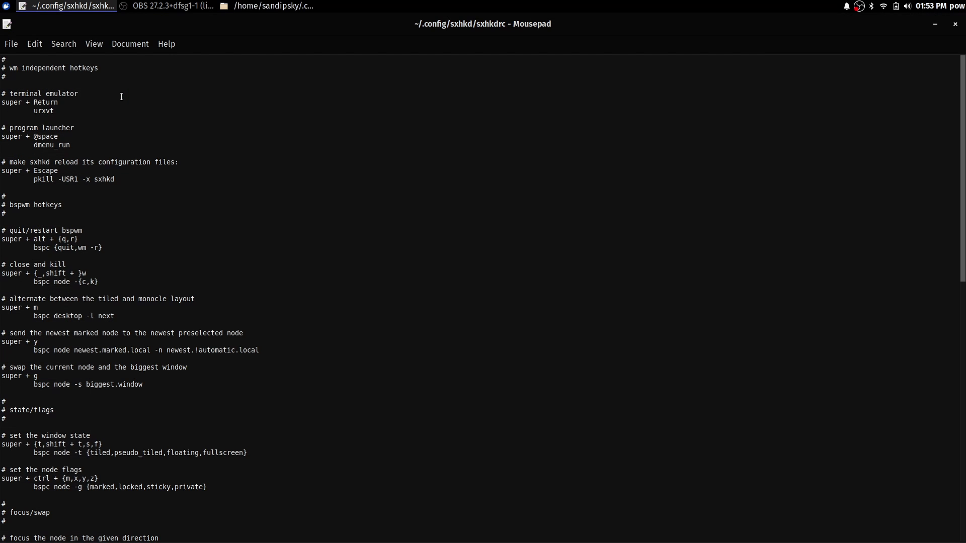
Step: Replace the entire contents of sxhkdrc with the copied keybindings, save, and close the file after reviewing it
key("ctrl+a")
key("BackSpace")
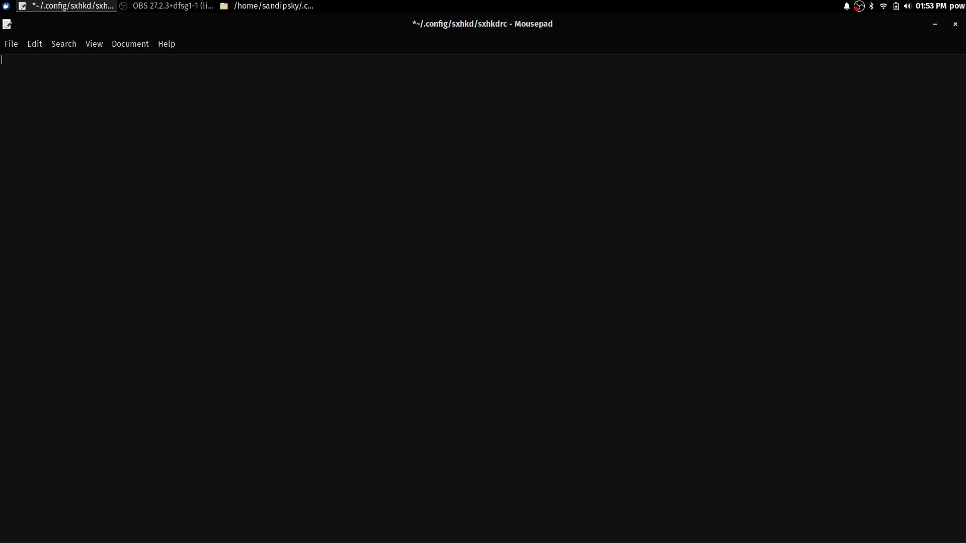
key("ctrl+v")
key("ctrl+s")
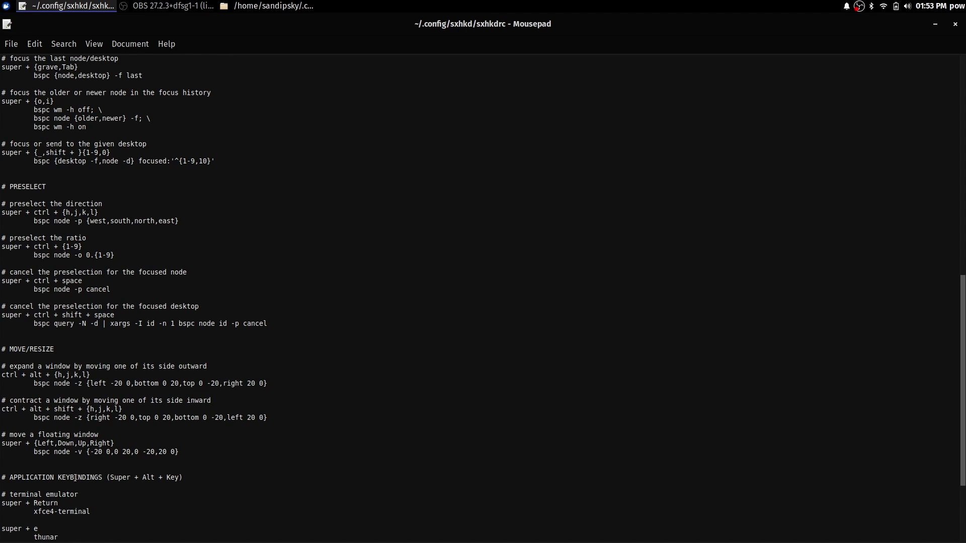
key("ctrl+plus")
scroll(66, 453, "down", 5)
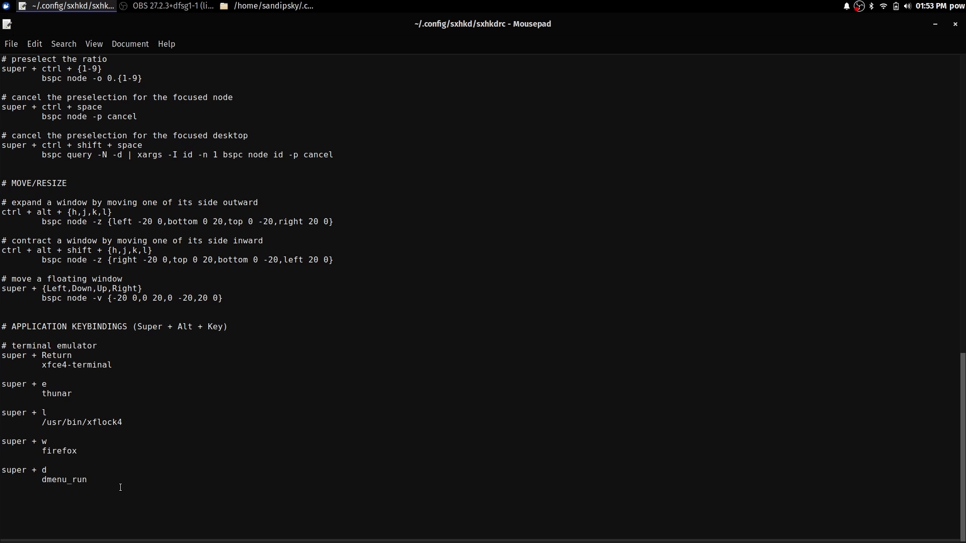
scroll(96, 470, "up", 20)
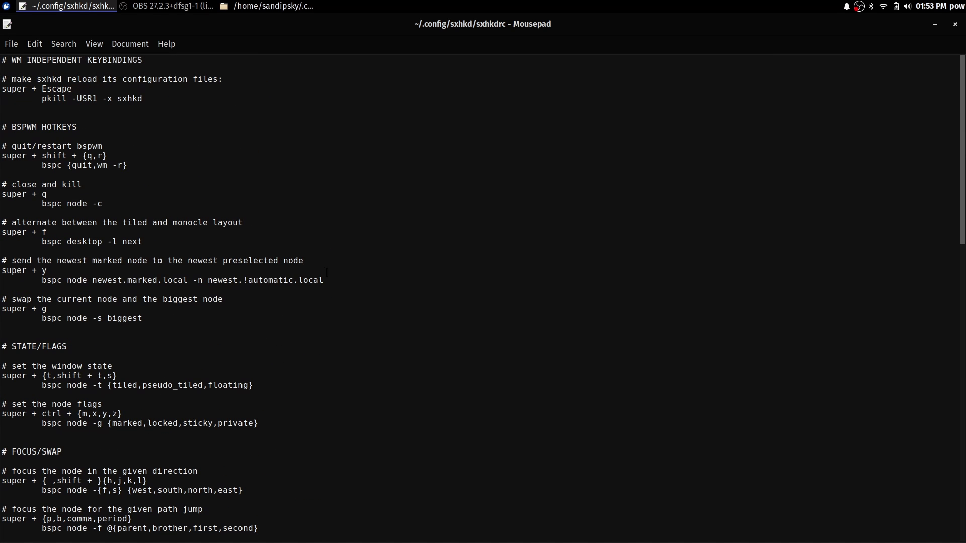
left_click(954, 24)
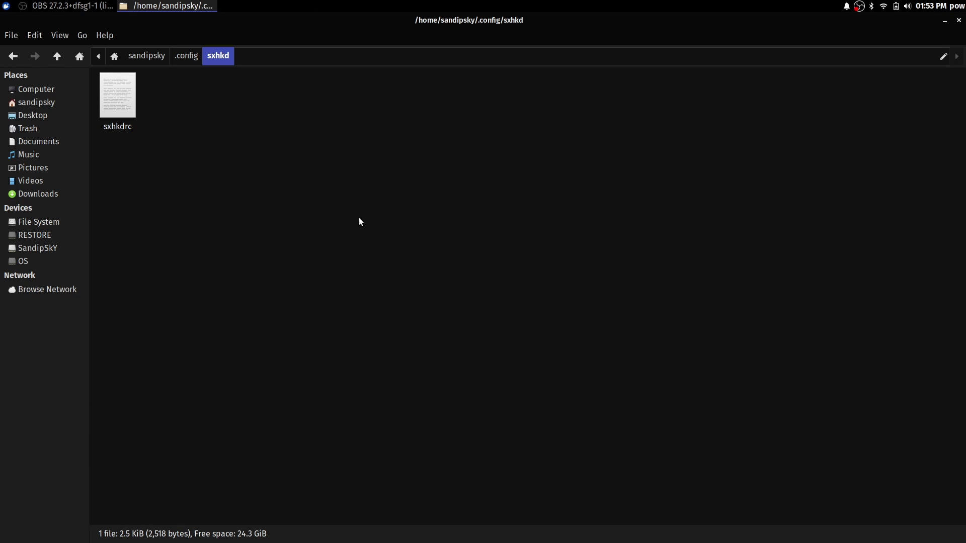
Step: Return to the personal data drive and copy the picom.conf file
left_click(13, 56)
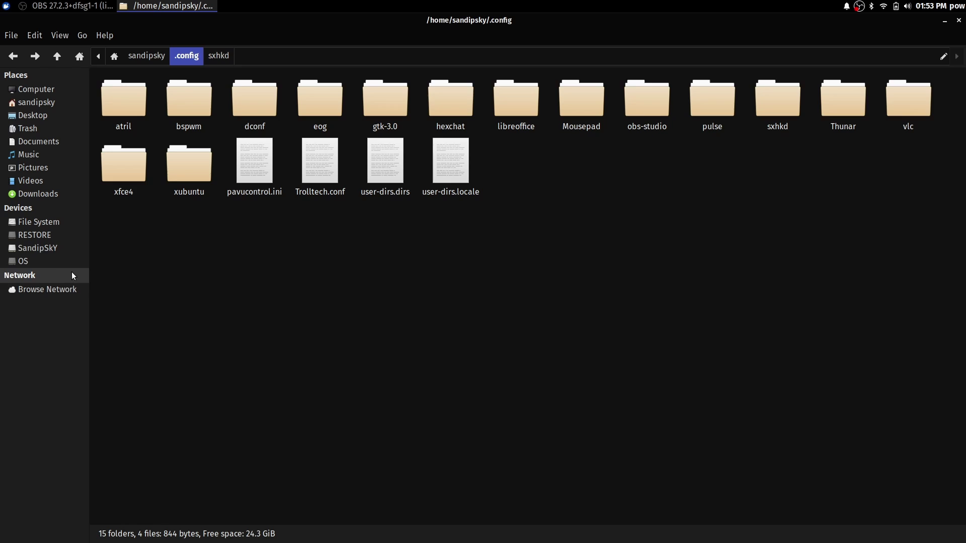
left_click(63, 248)
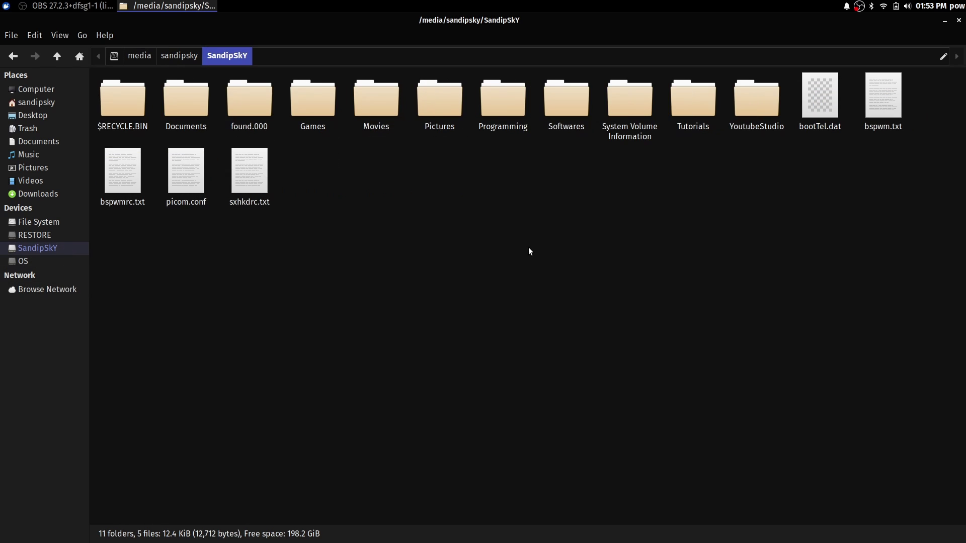
left_click(181, 188)
right_click(200, 175)
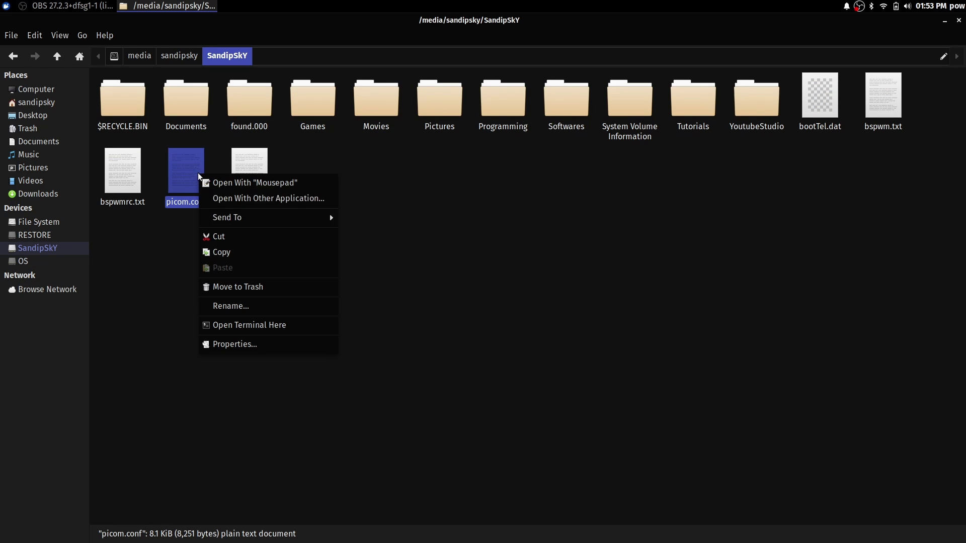
left_click(242, 252)
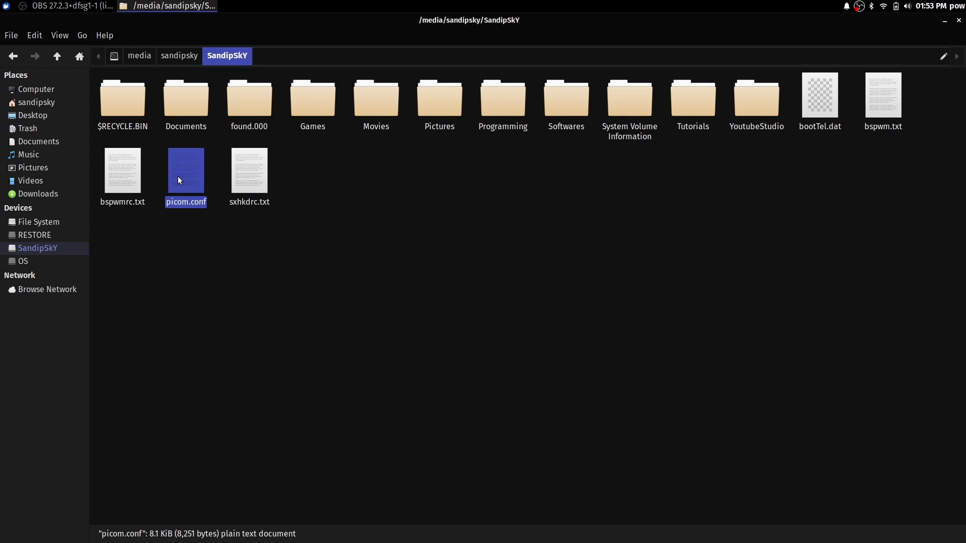
Step: Create a folder named picom inside the home folder's .config directory
left_click(44, 104)
double_click(195, 104)
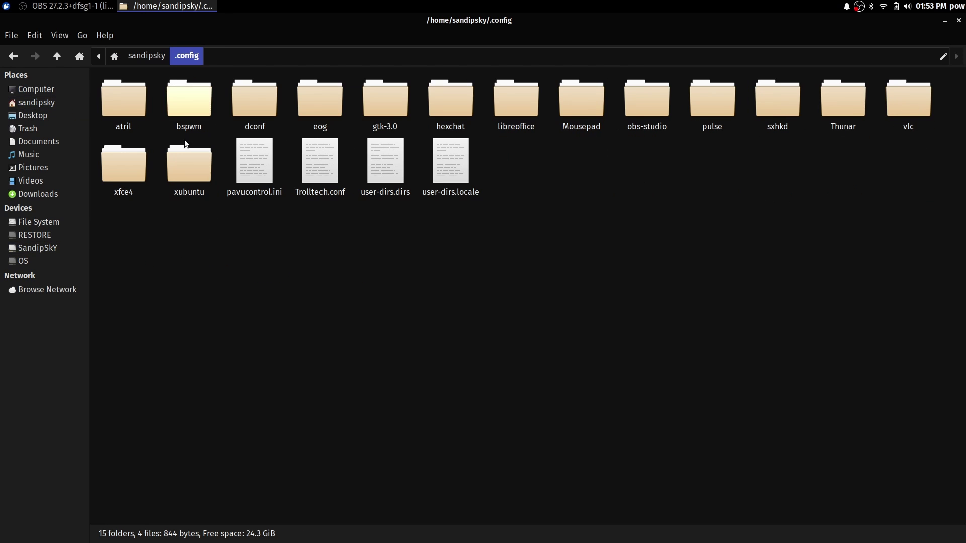
right_click(380, 299)
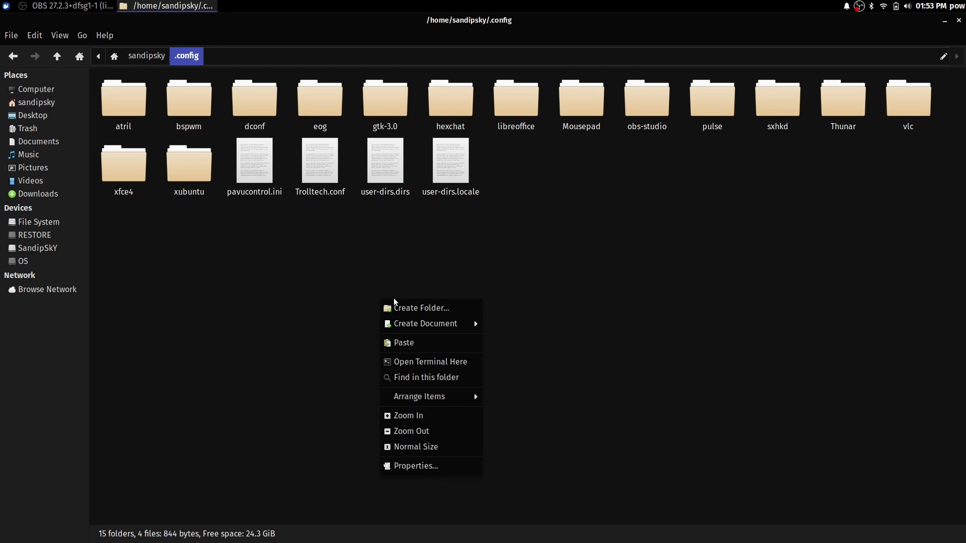
left_click(442, 307)
type("picom")
key("Return")
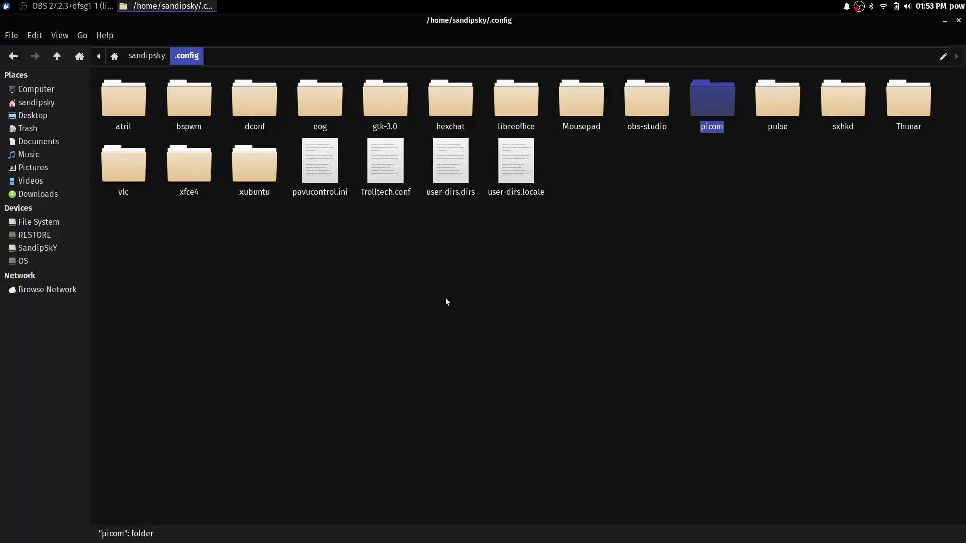
Step: Paste the copied picom.conf into the new picom folder and close the file manager
key("Return")
key("ctrl+v")
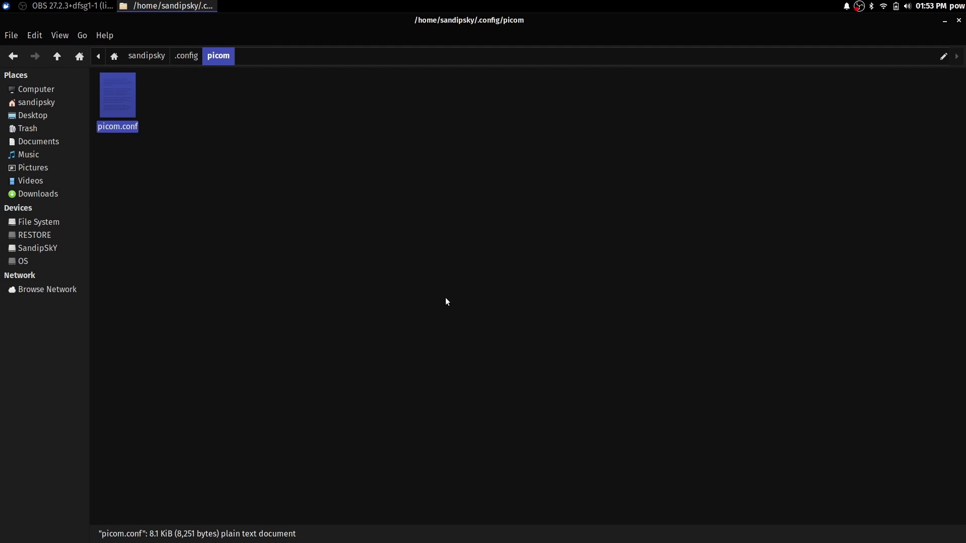
left_click(276, 260)
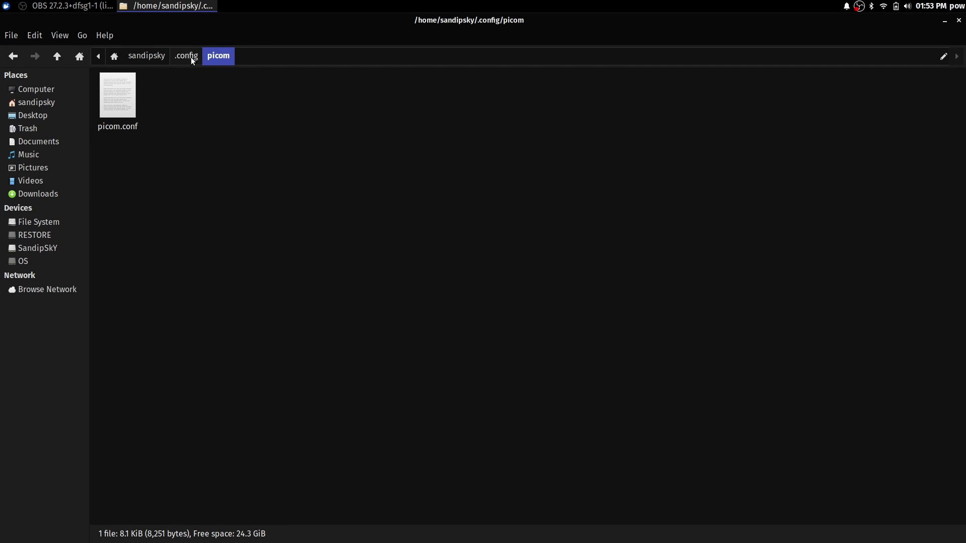
left_click(959, 20)
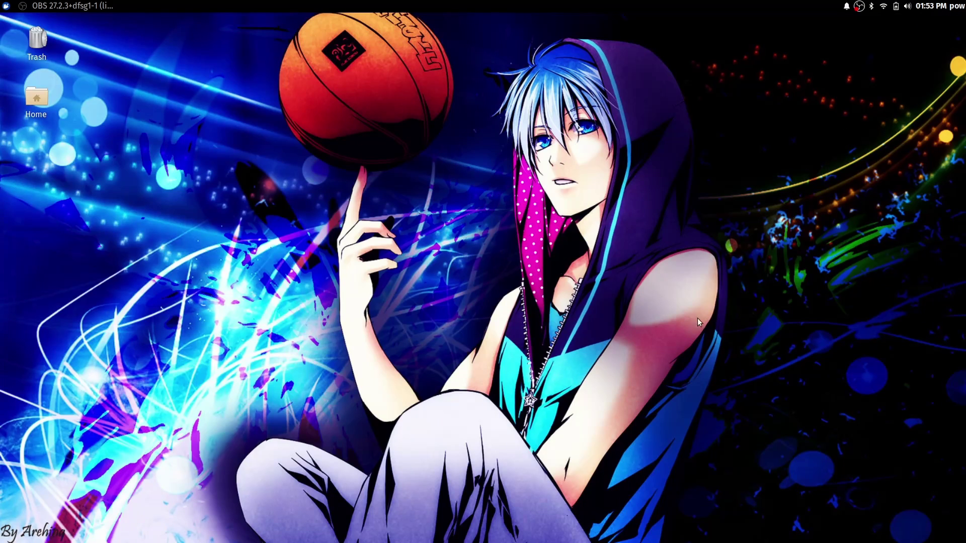
Step: Find and open the Session and Startup settings by searching the applications for "sessio"
left_click(6, 6)
scroll(181, 200, "down", 10)
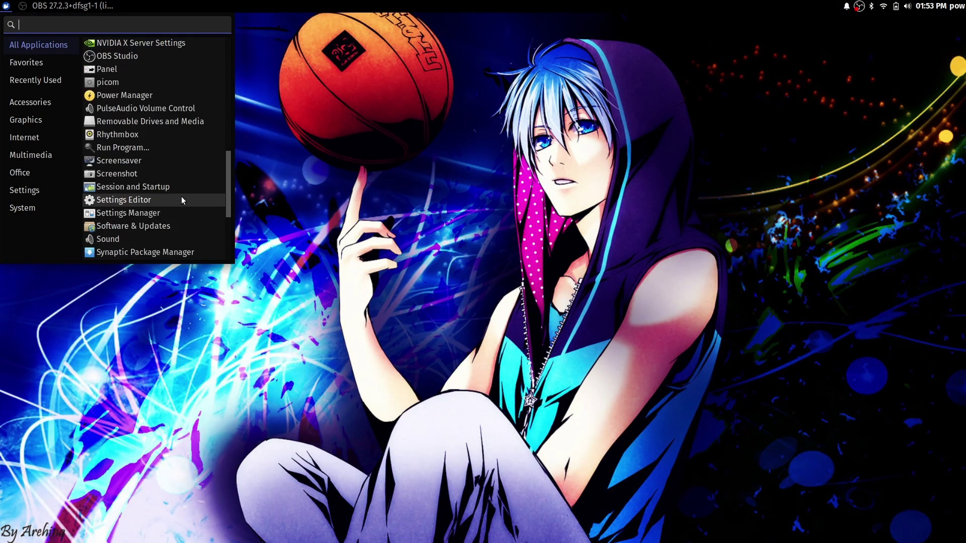
scroll(181, 201, "down", 5)
type("sessio")
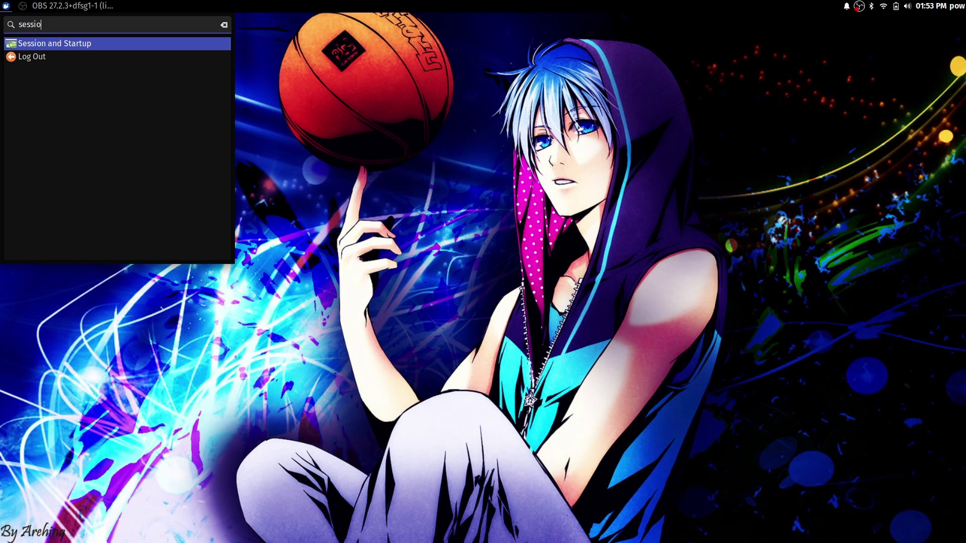
key("Return")
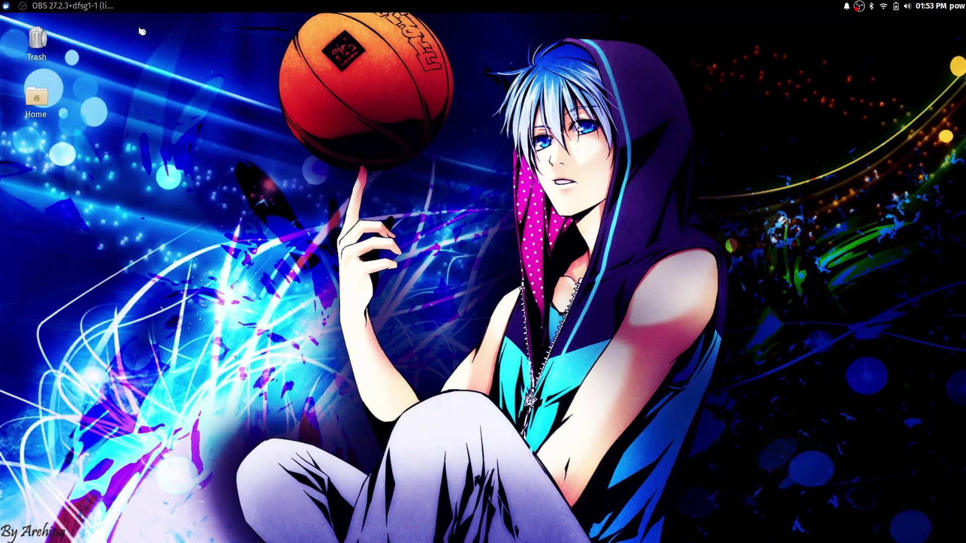
left_click_drag(454, 159, 280, 144)
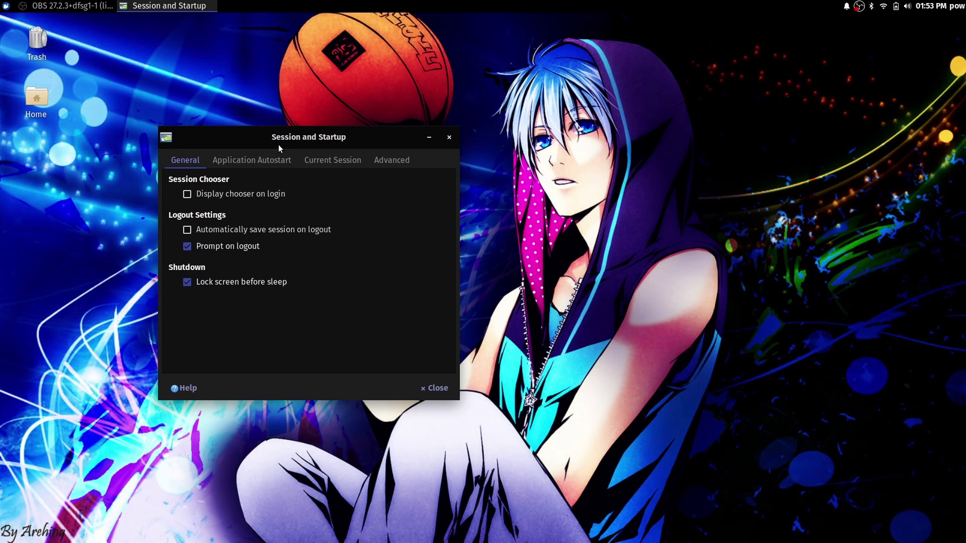
Step: Set the restart style of xfwm4 to Never in the current session and save the session
left_click(315, 169)
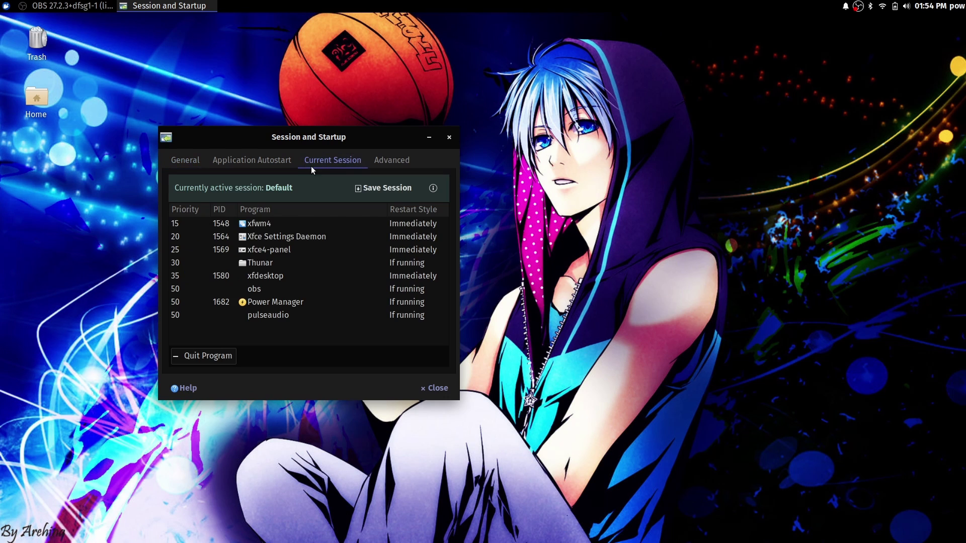
left_click(388, 225)
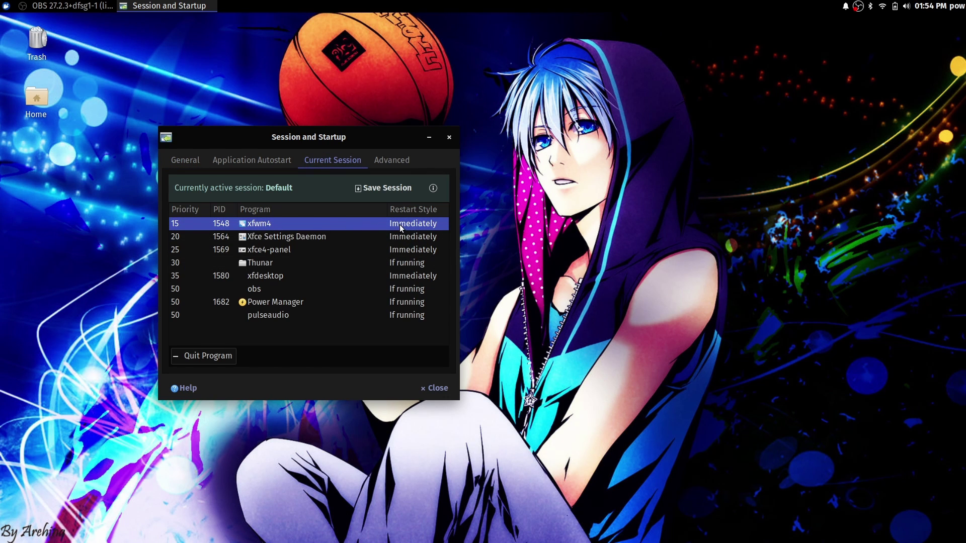
left_click(425, 225)
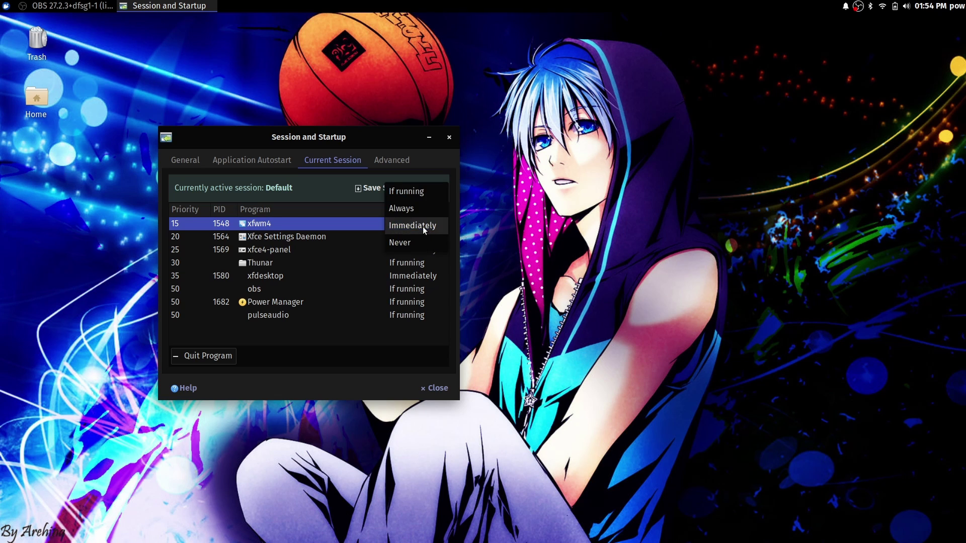
left_click(416, 243)
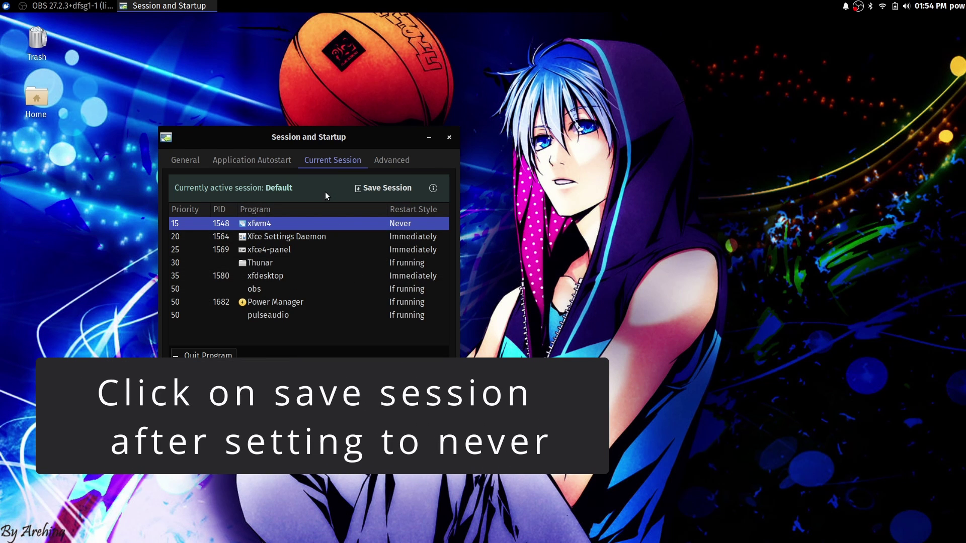
left_click(397, 194)
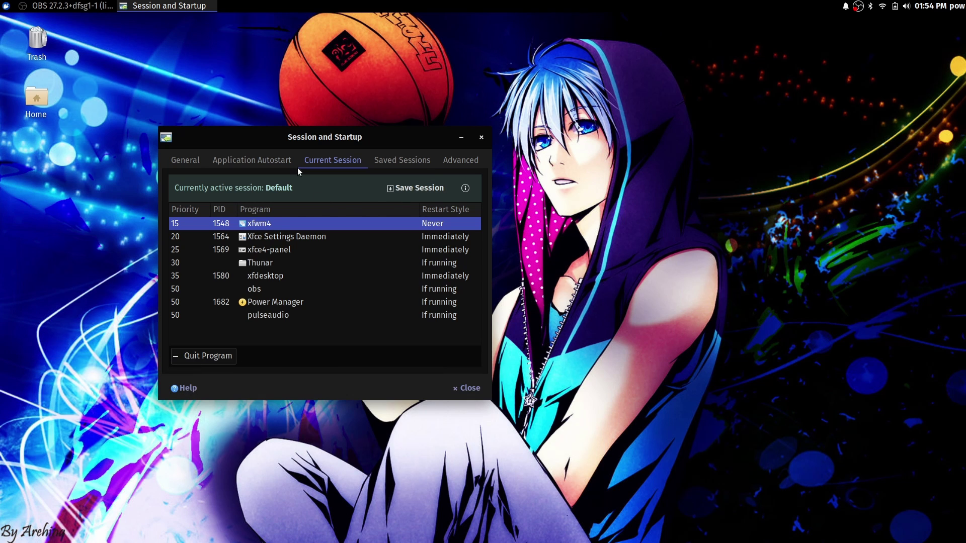
Step: Add an autostart application with name, description and command all set to bspwm, and close the session settings
left_click(264, 160)
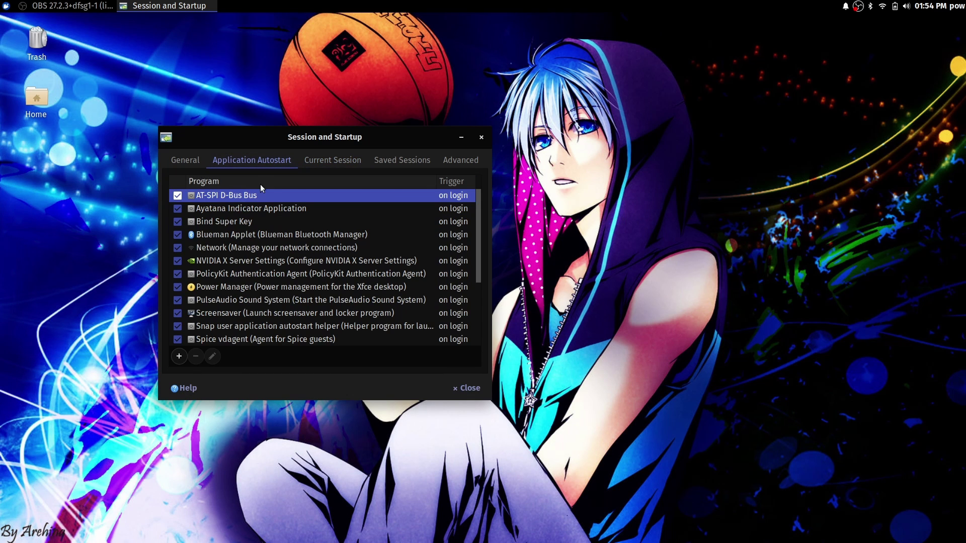
scroll(264, 290, "down", 4)
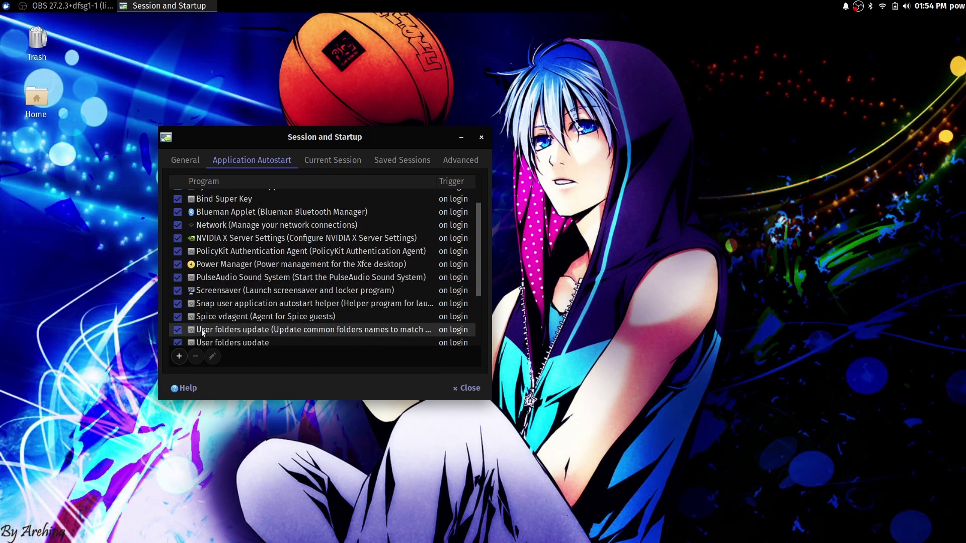
left_click(184, 356)
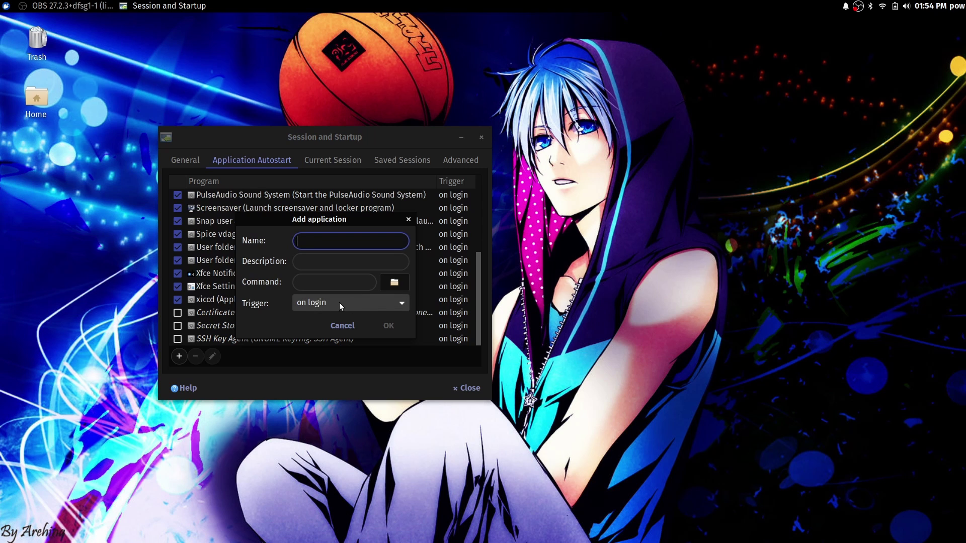
type("bspwm")
left_click(344, 268)
type("bspwm")
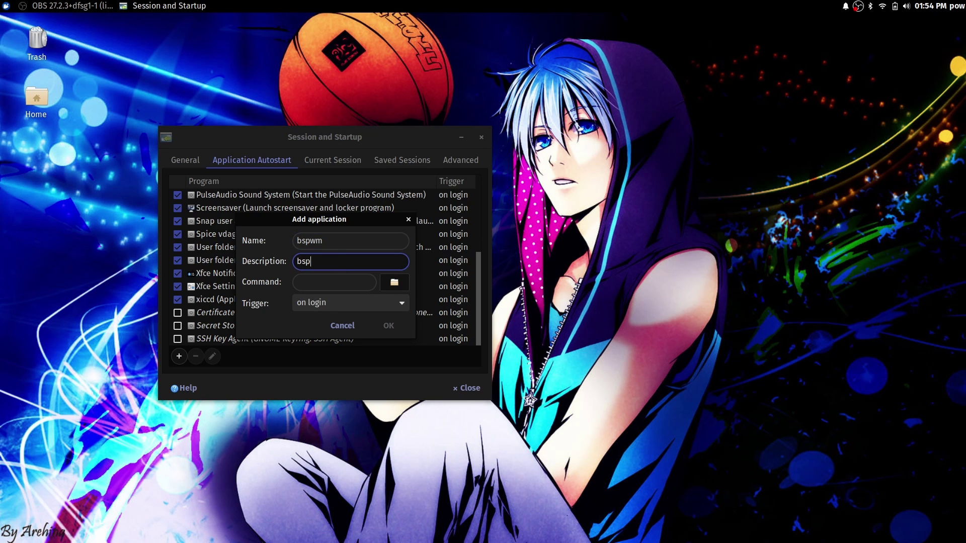
left_click(337, 281)
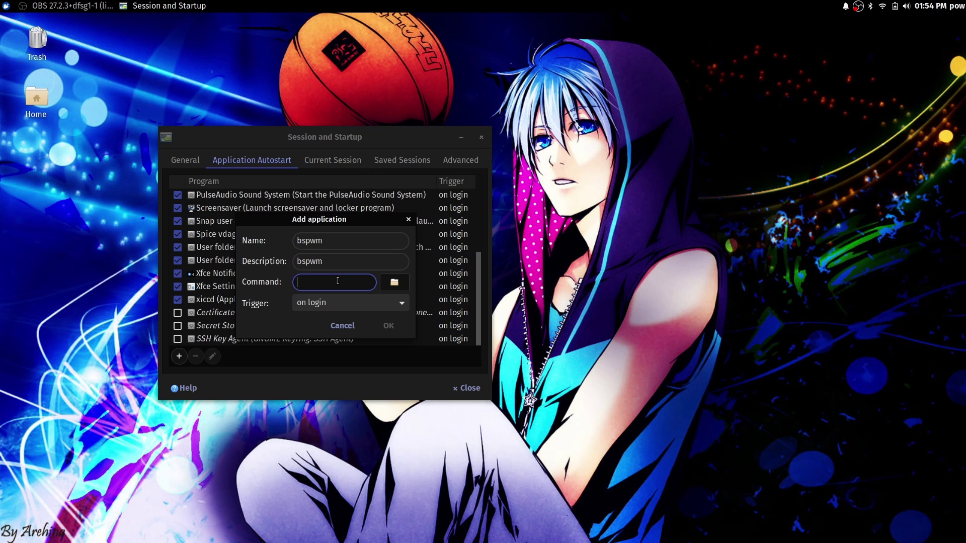
type("bspwm")
left_click(389, 327)
scroll(276, 324, "up", 3)
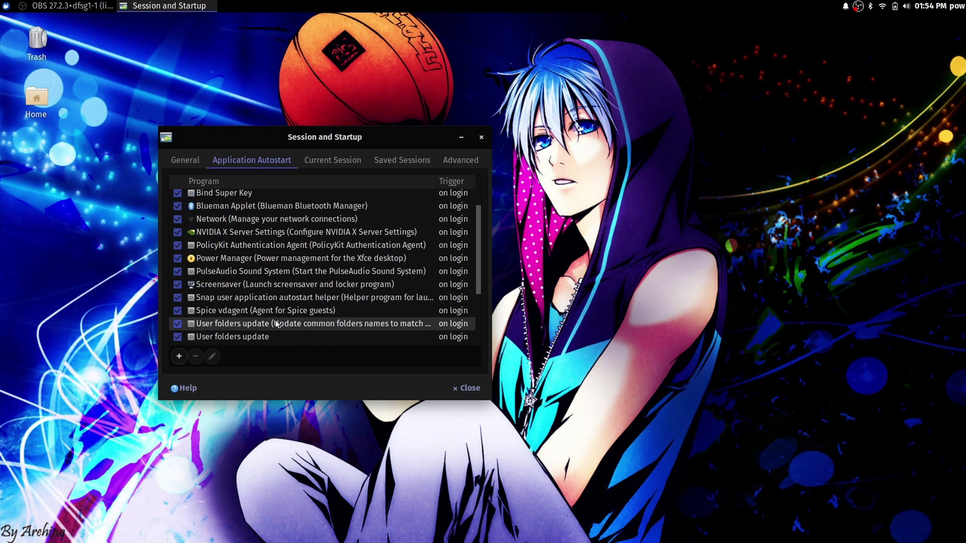
scroll(276, 324, "up", 2)
scroll(276, 324, "down", 5)
left_click(467, 388)
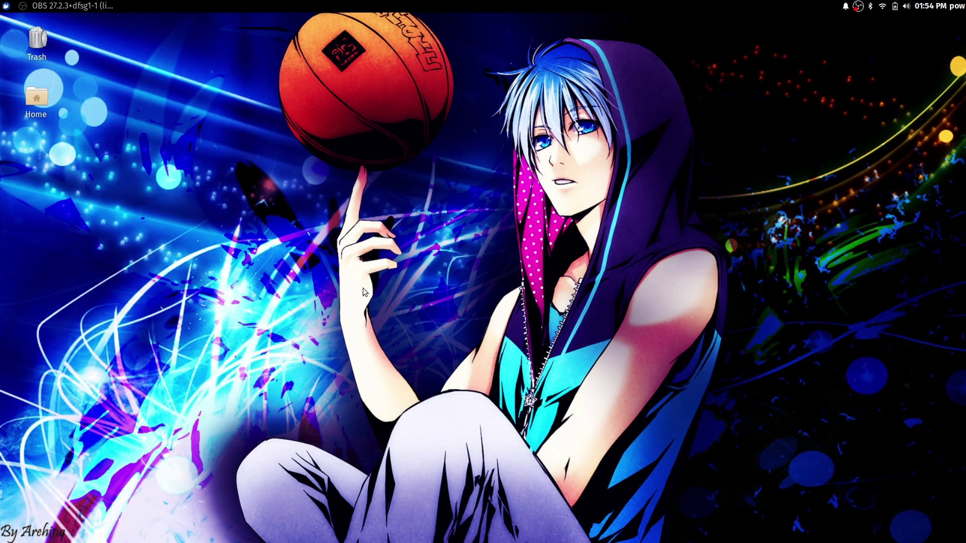
Step: Find and open the Keyboard settings by searching the applications for "keybo"
key("super")
type("k")
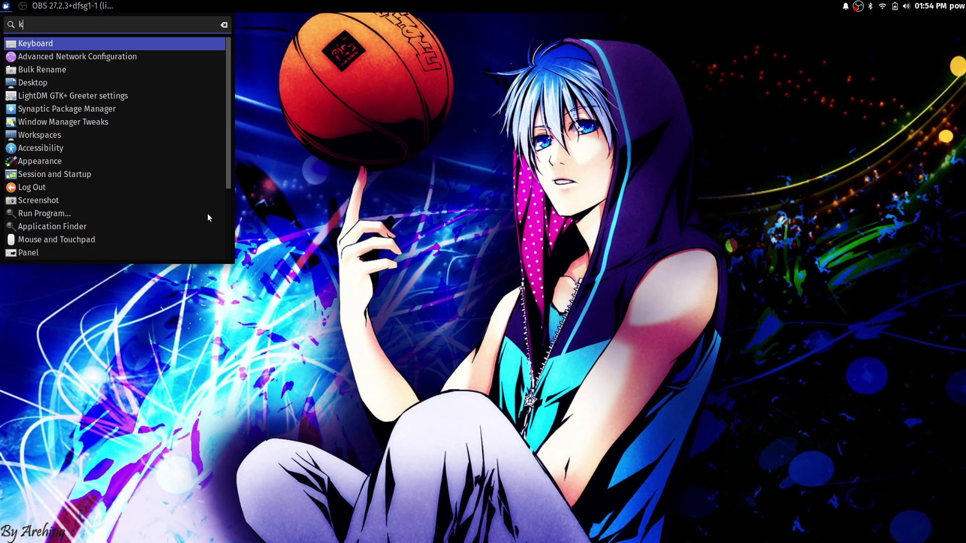
type("eybo")
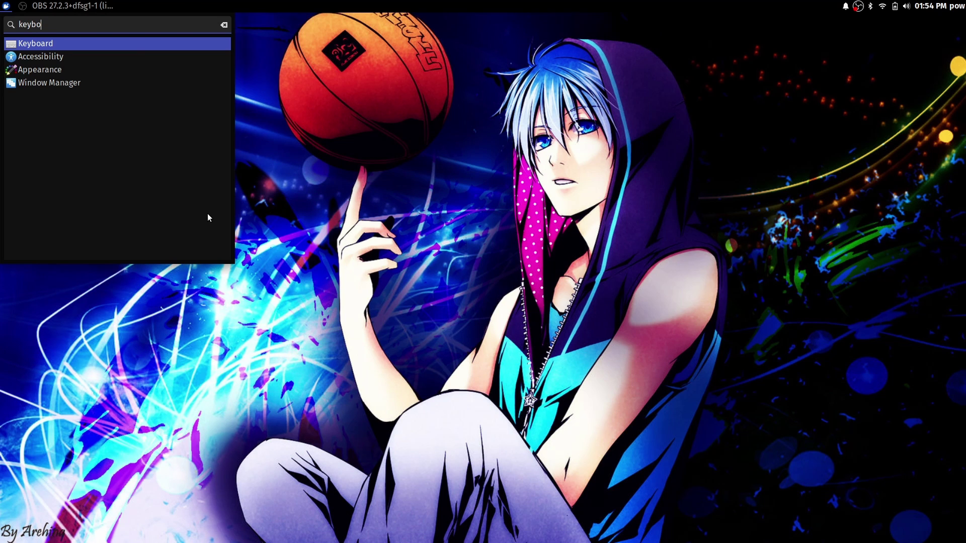
key("Return")
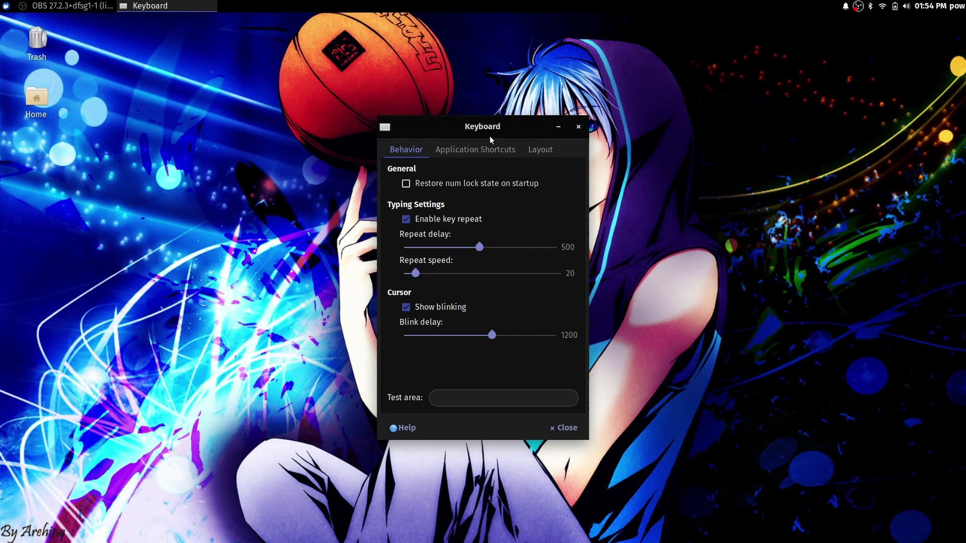
Step: Remove all application shortcuts from the keyboard settings
left_click(491, 143)
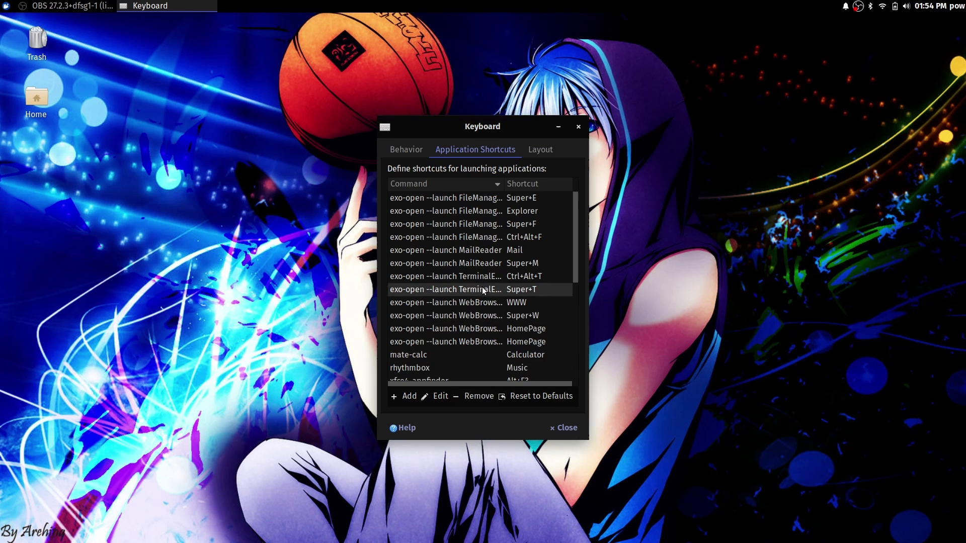
left_click(470, 327)
key("ctrl+a")
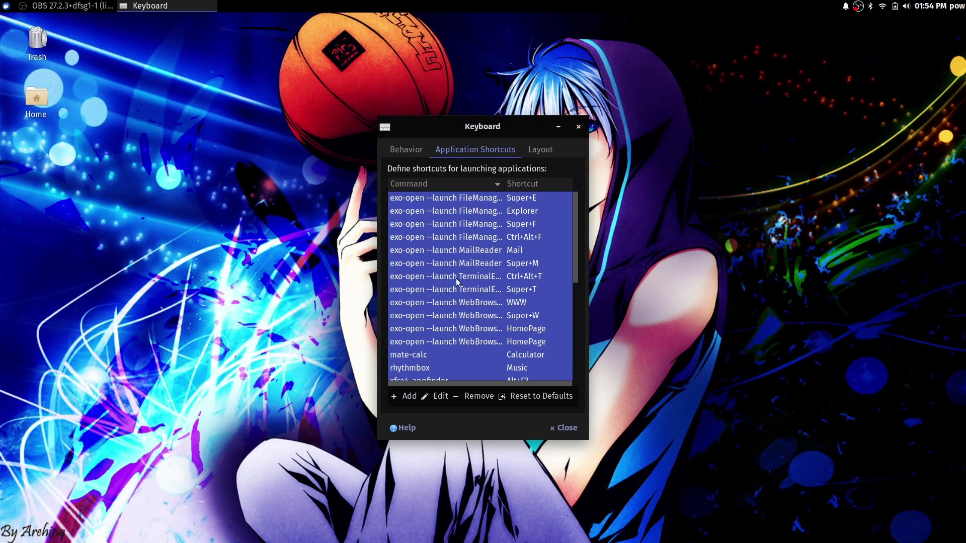
left_click(478, 399)
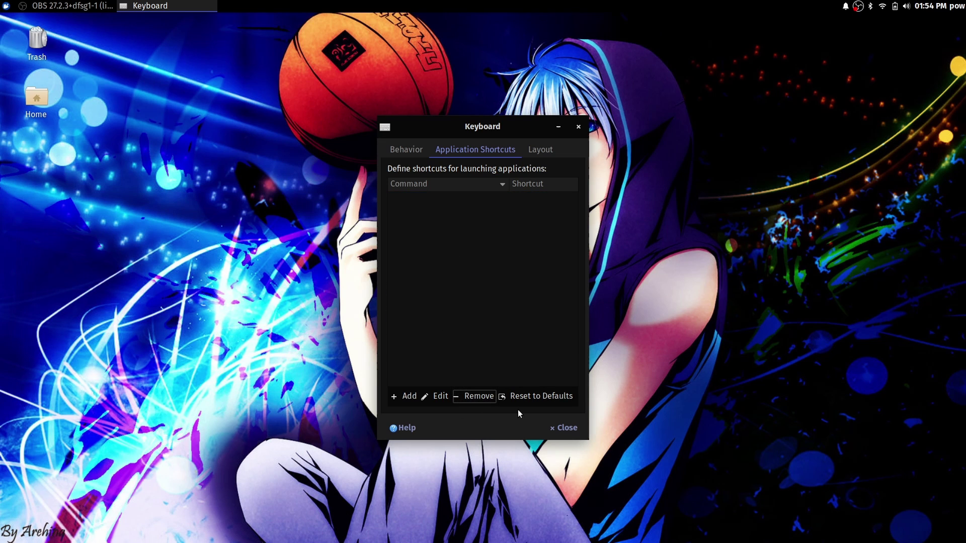
Step: Close the keyboard settings and restart the computer
left_click(565, 428)
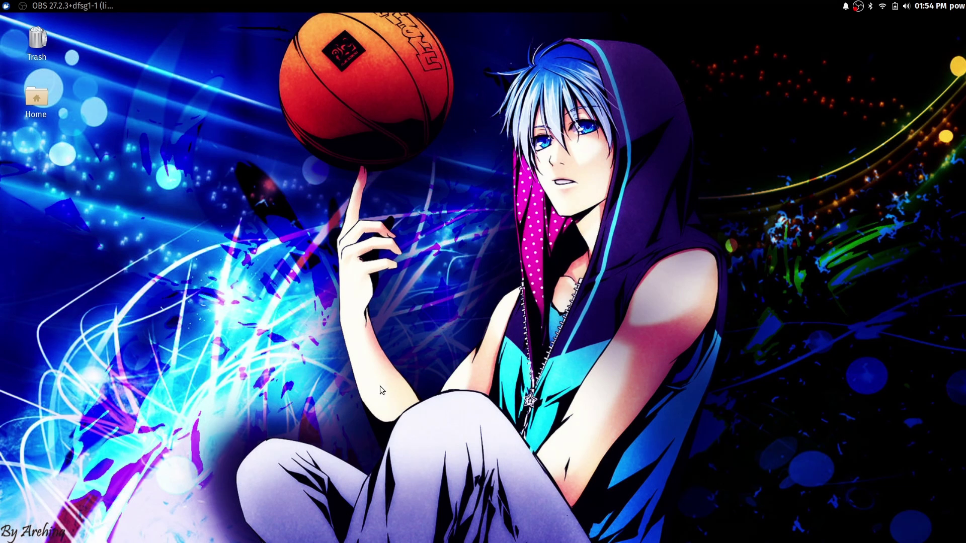
left_click(957, 6)
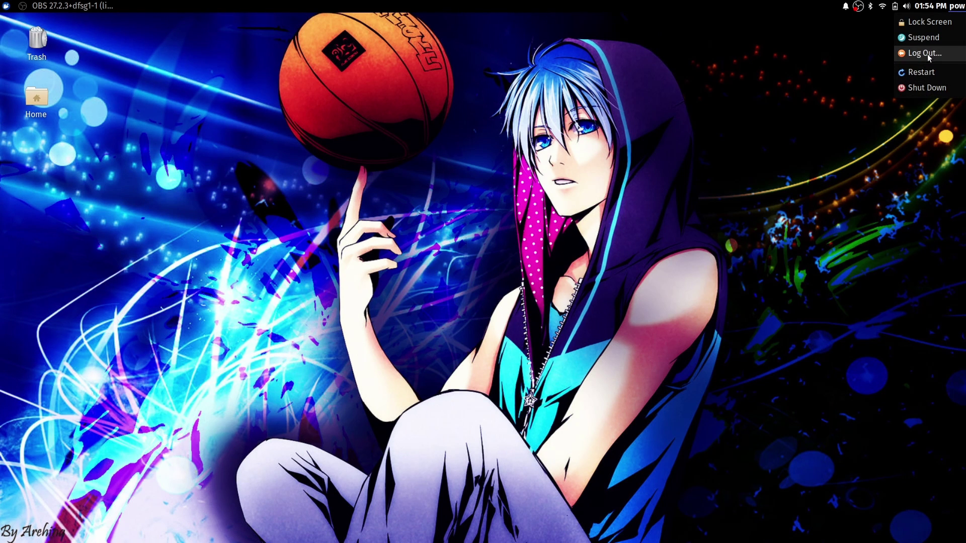
left_click(929, 72)
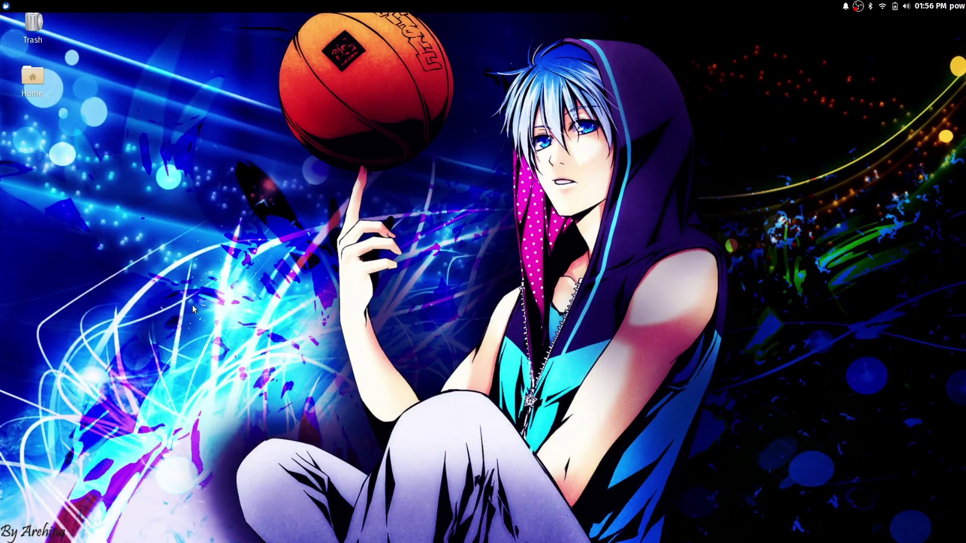
Step: Add a Workspace Switcher to Panel 0 through the panel preferences and close the list of new items
right_click(381, 4)
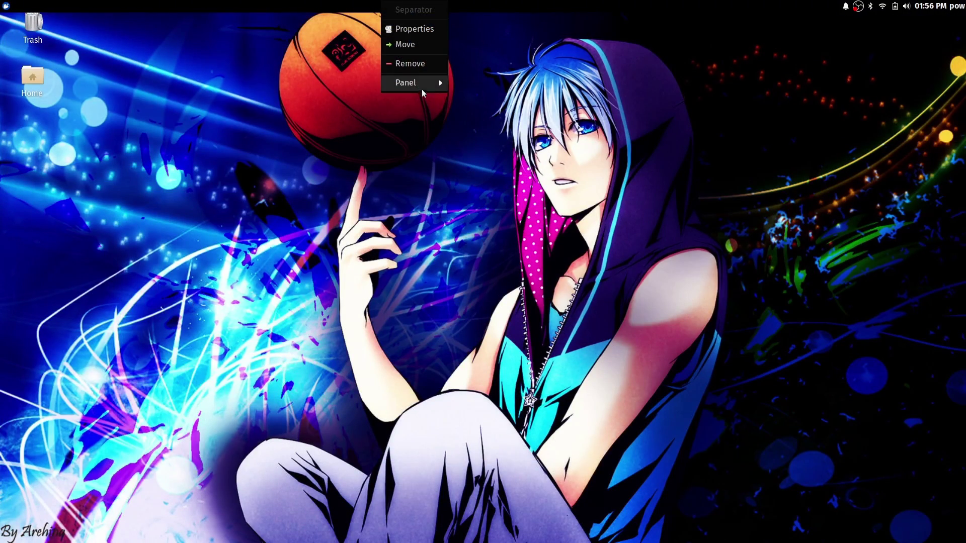
mouse_move(430, 86)
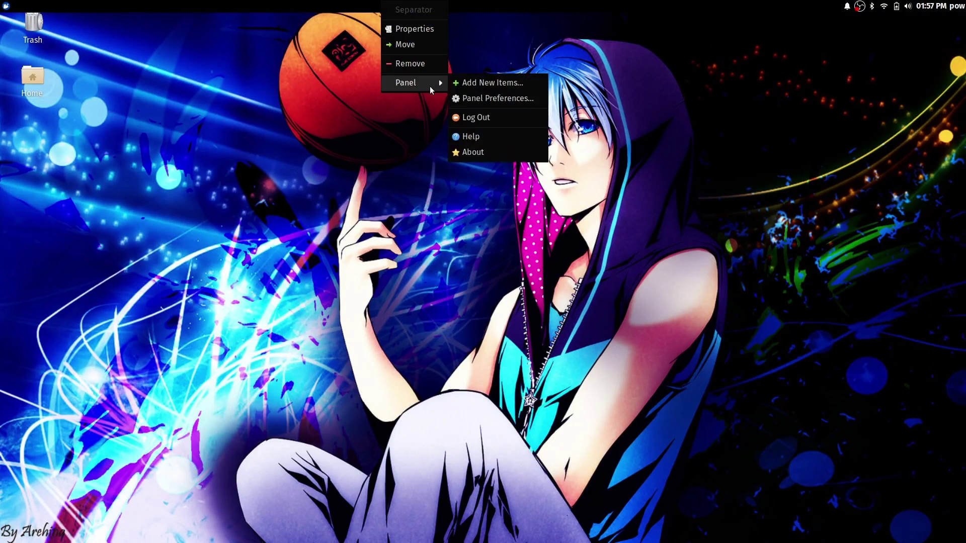
left_click(480, 98)
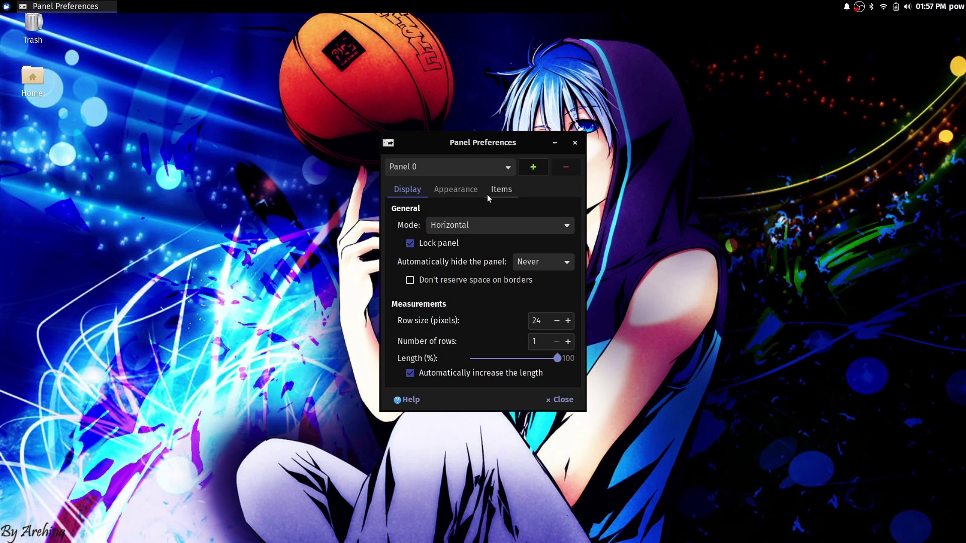
left_click(500, 191)
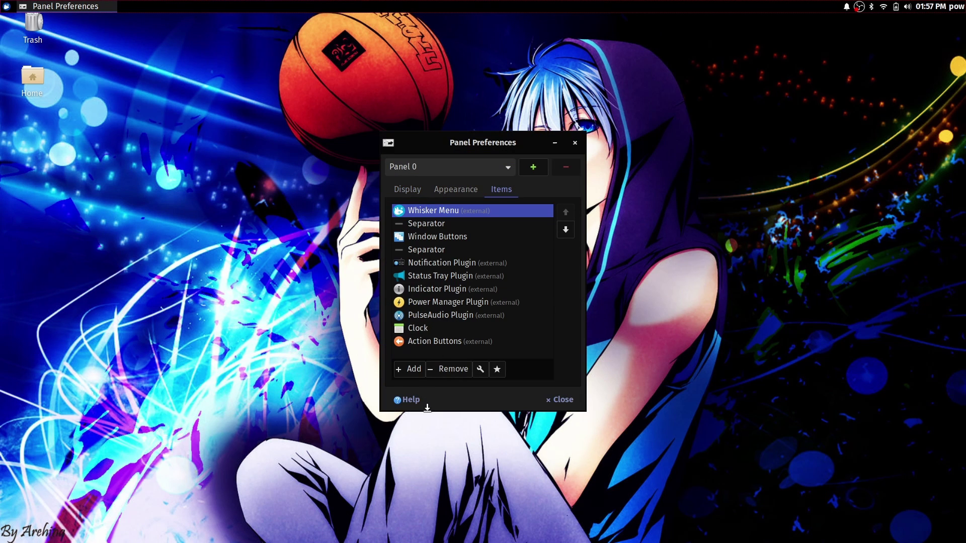
left_click(411, 369)
scroll(432, 358, "down", 10)
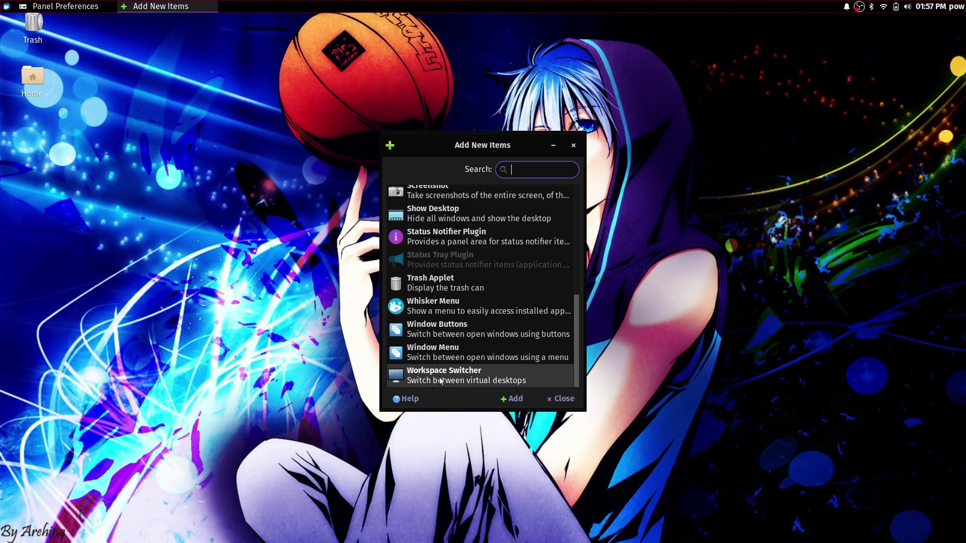
left_click(443, 376)
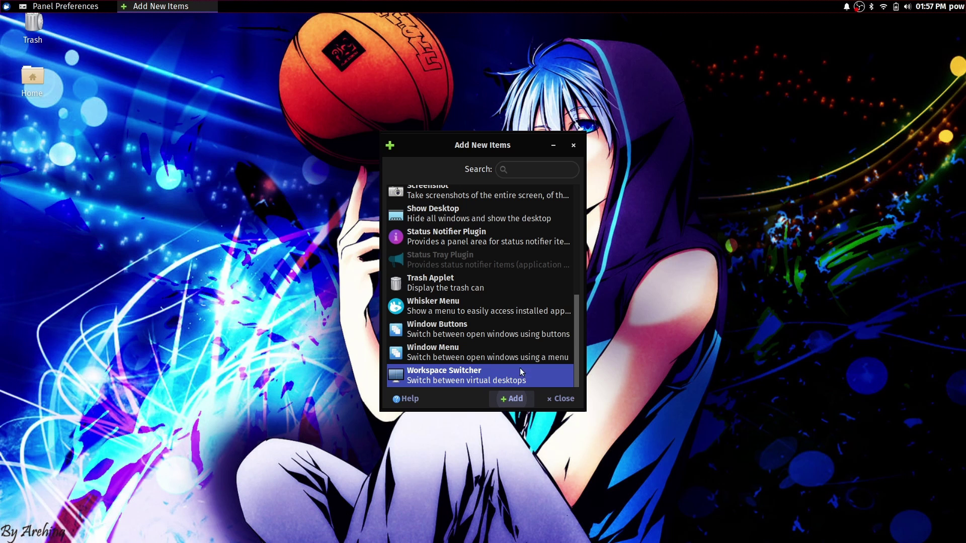
left_click(512, 398)
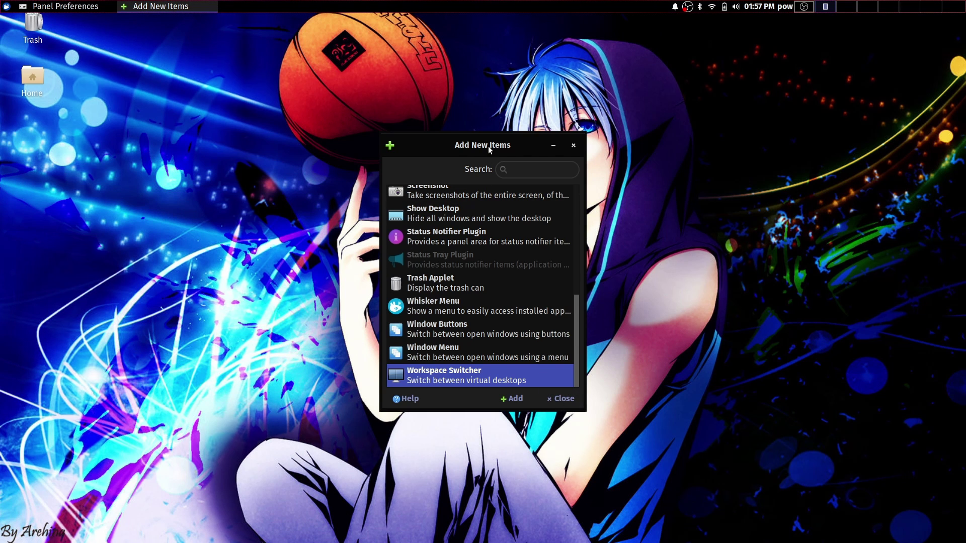
left_click(572, 400)
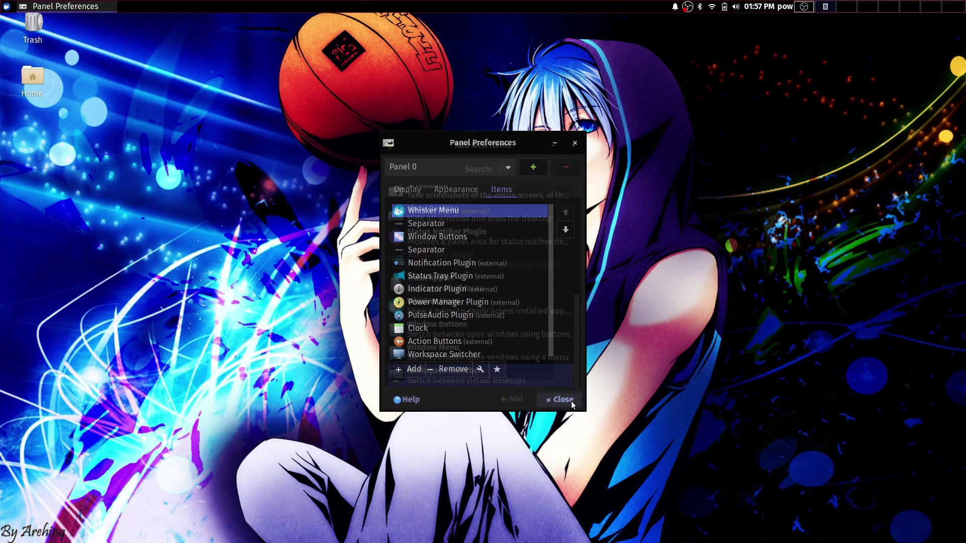
Step: Move the Workspace Switcher up in the panel's items so it sits directly below the Whisker Menu
left_click(457, 355)
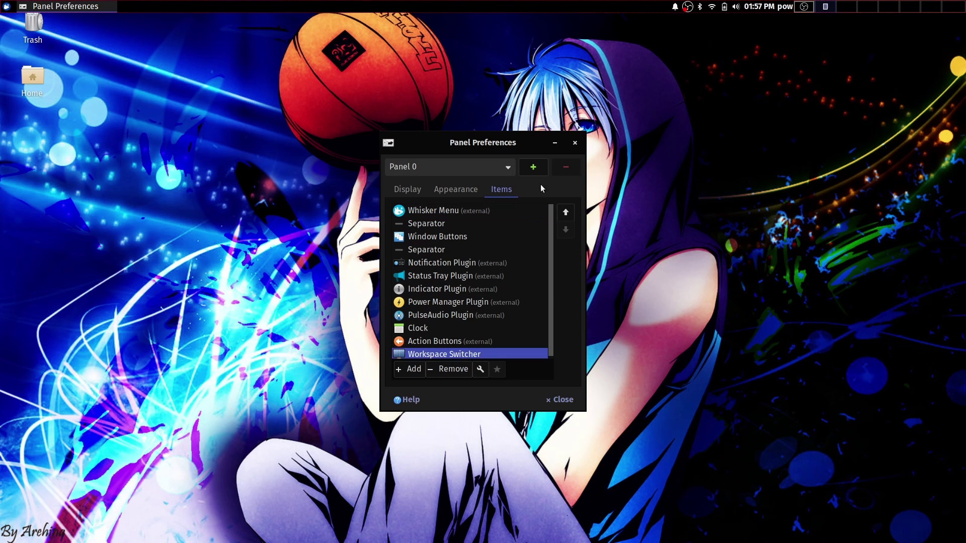
triple_click(567, 211)
triple_click(566, 211)
triple_click(567, 212)
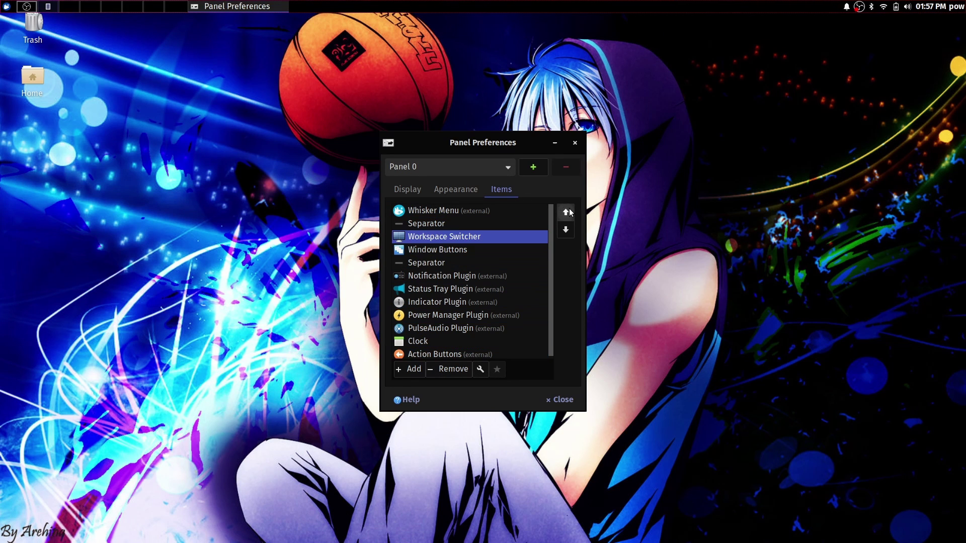
left_click(566, 212)
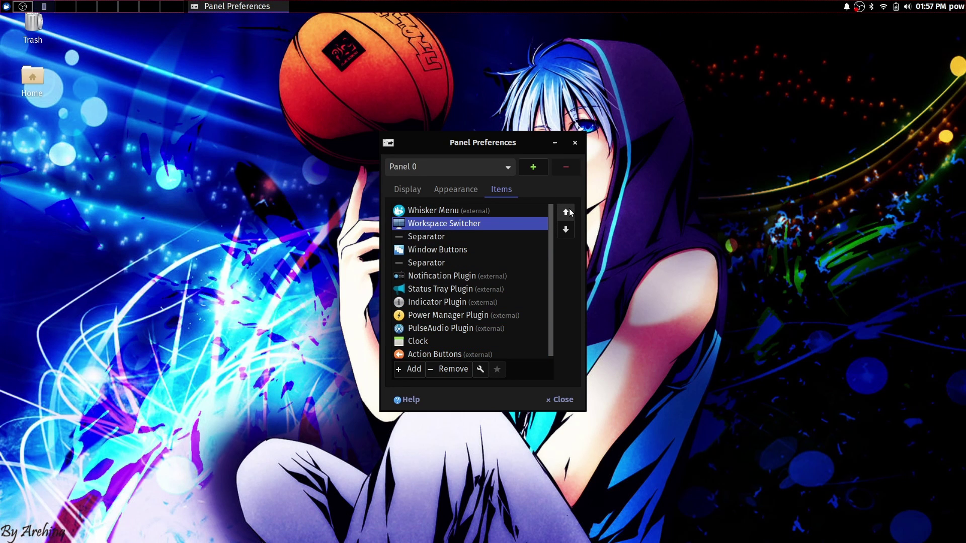
Step: Remove the Window Buttons item from the panel and confirm the removal
left_click(467, 250)
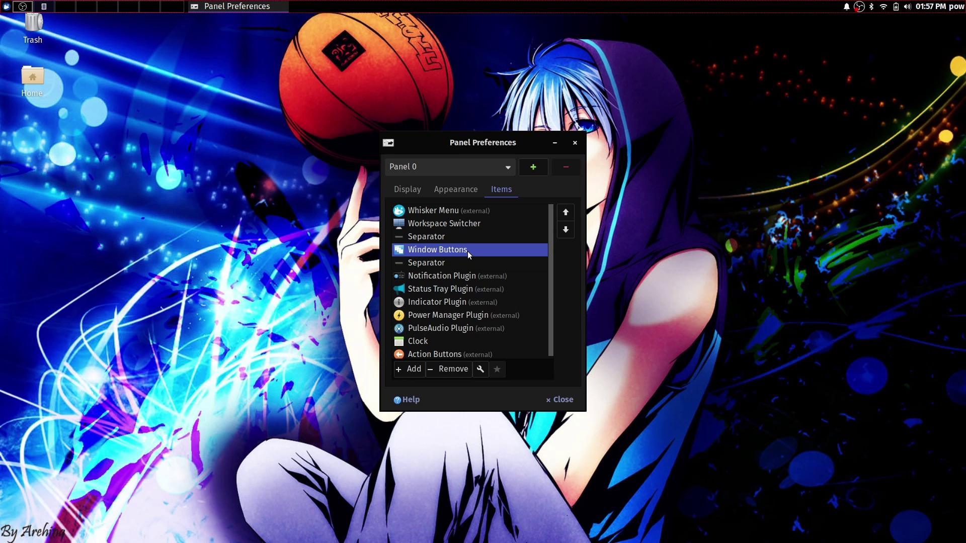
left_click(468, 370)
left_click(569, 299)
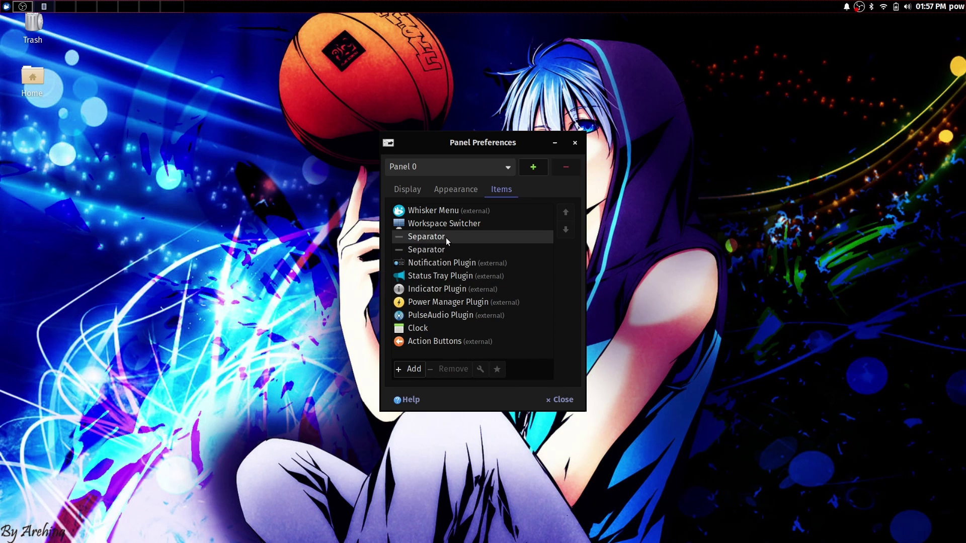
Step: Open the Workspace Switcher item's properties and change its appearance to Buttons, leaving Show workspace number off
left_click(454, 228)
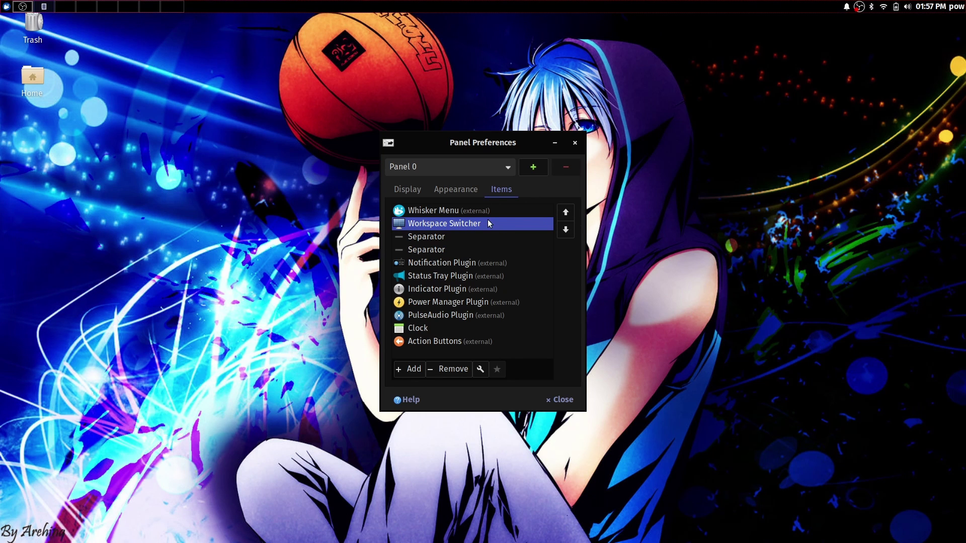
left_click(481, 369)
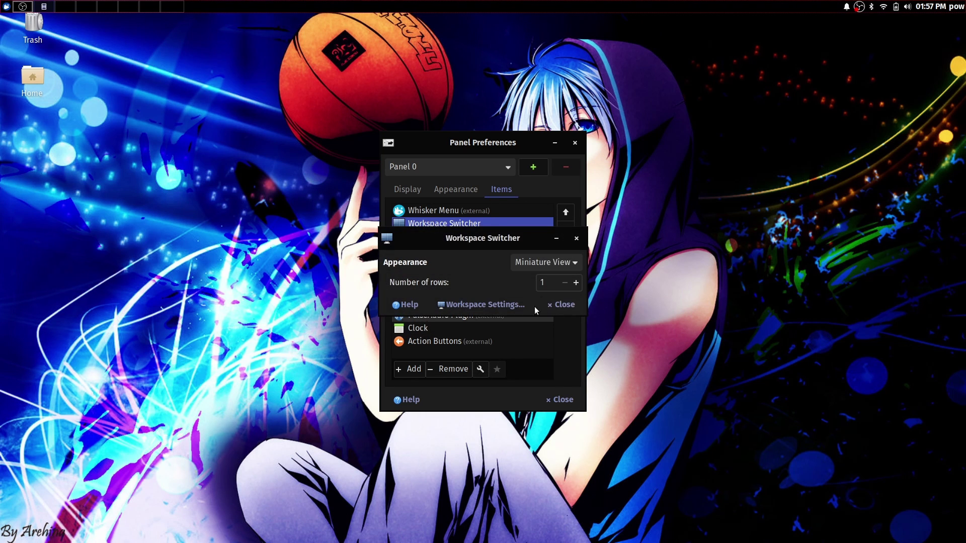
left_click(558, 263)
left_click(551, 244)
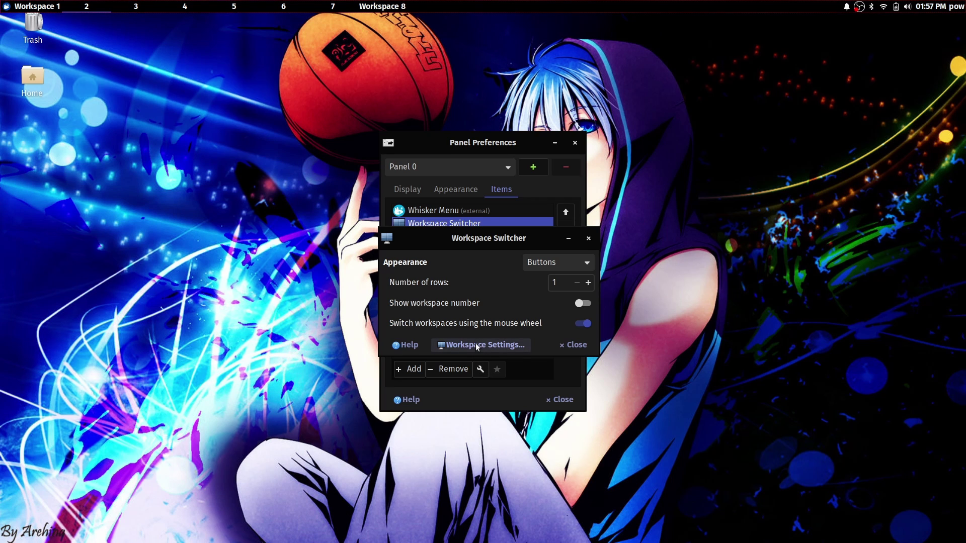
left_click(583, 304)
left_click(583, 304)
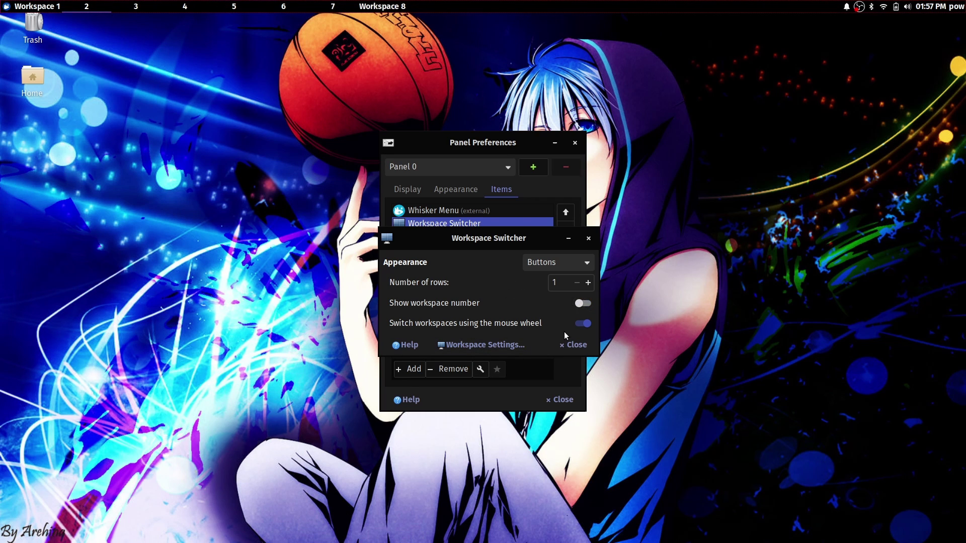
Step: Open the workspace settings from the switcher's properties and rename the first workspace to 1
left_click(517, 345)
scroll(414, 316, "down", 2)
scroll(417, 324, "up", 2)
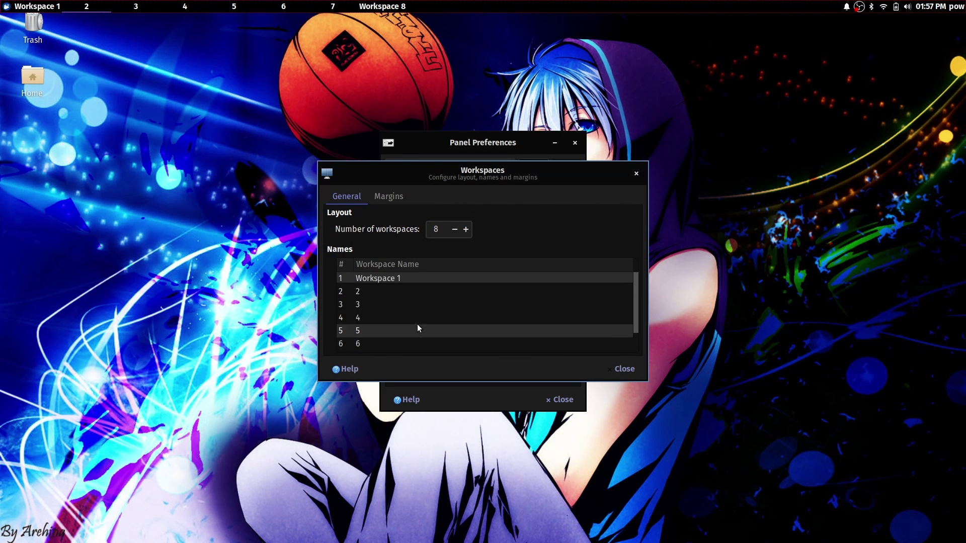
left_click(392, 280)
left_click(392, 279)
type("1")
key("Return")
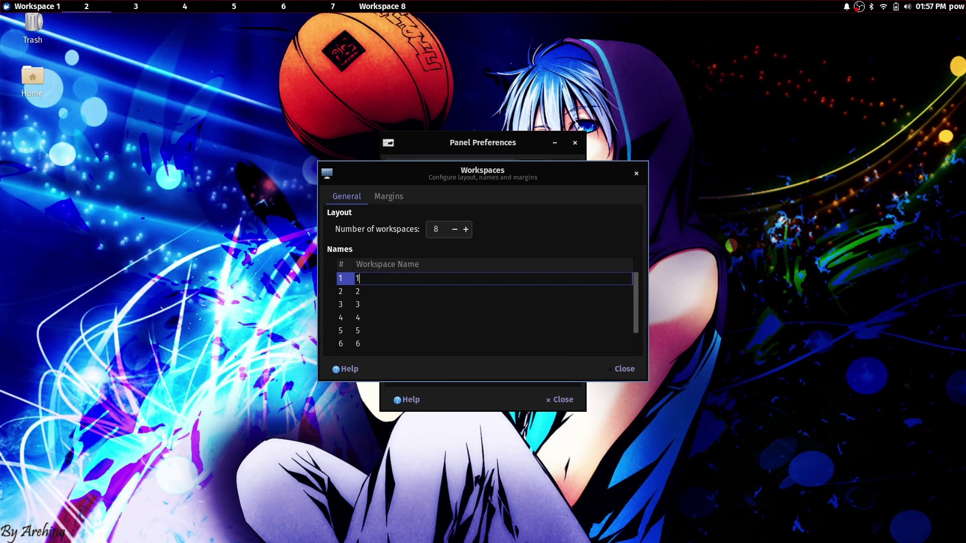
Step: Rename the eighth workspace to 8 in the workspace names list
scroll(440, 316, "down", 2)
left_click(424, 349)
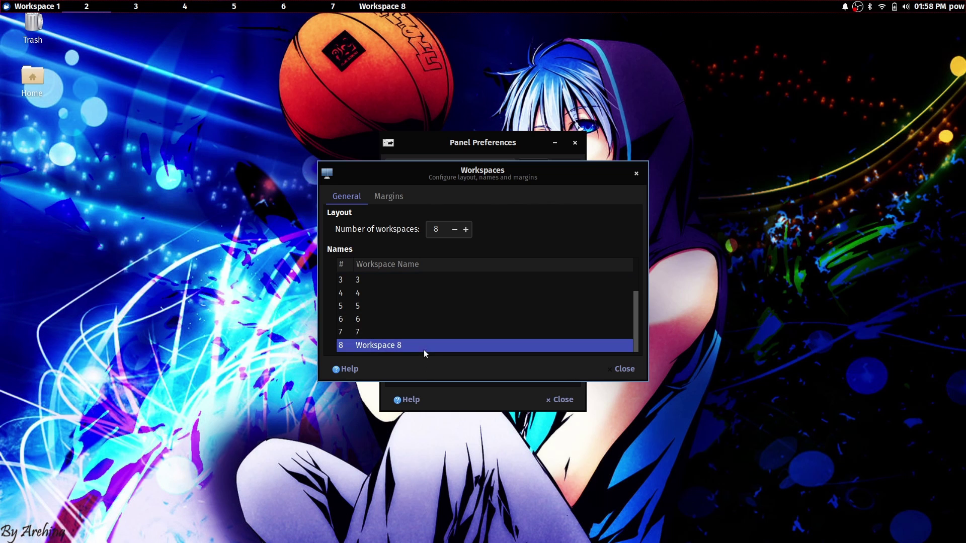
left_click(423, 349)
type("8")
left_click(436, 324)
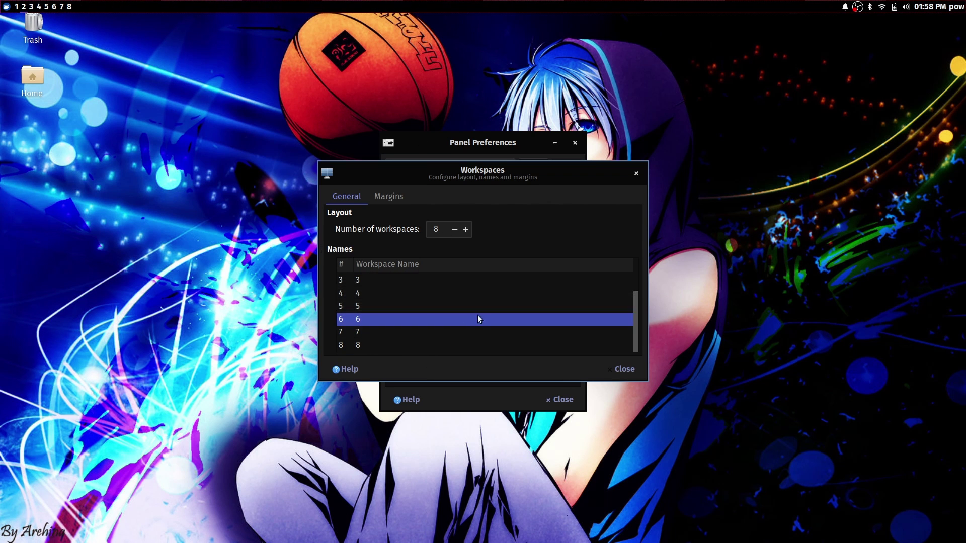
Step: Close the workspace settings, the Workspace Switcher properties and the panel preferences
scroll(461, 315, "up", 2)
left_click(616, 371)
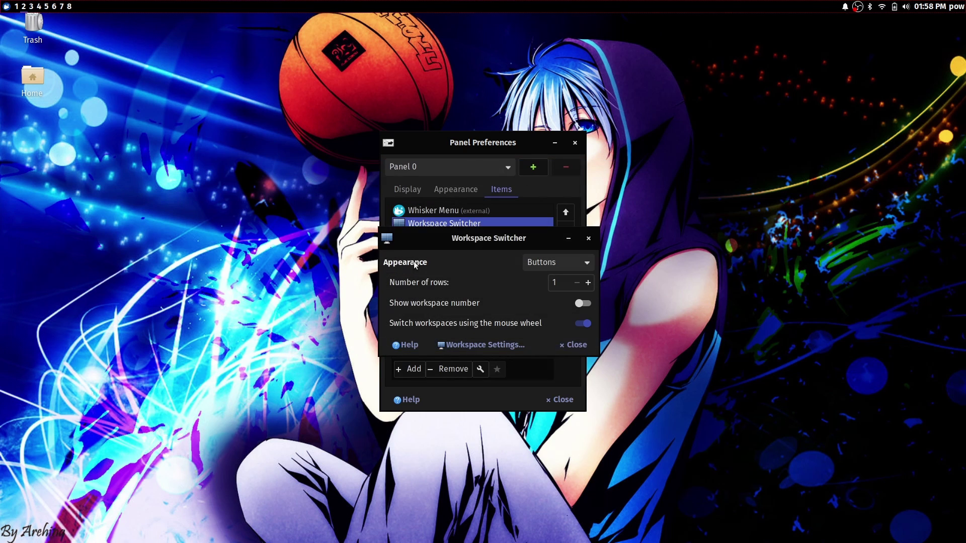
left_click(586, 345)
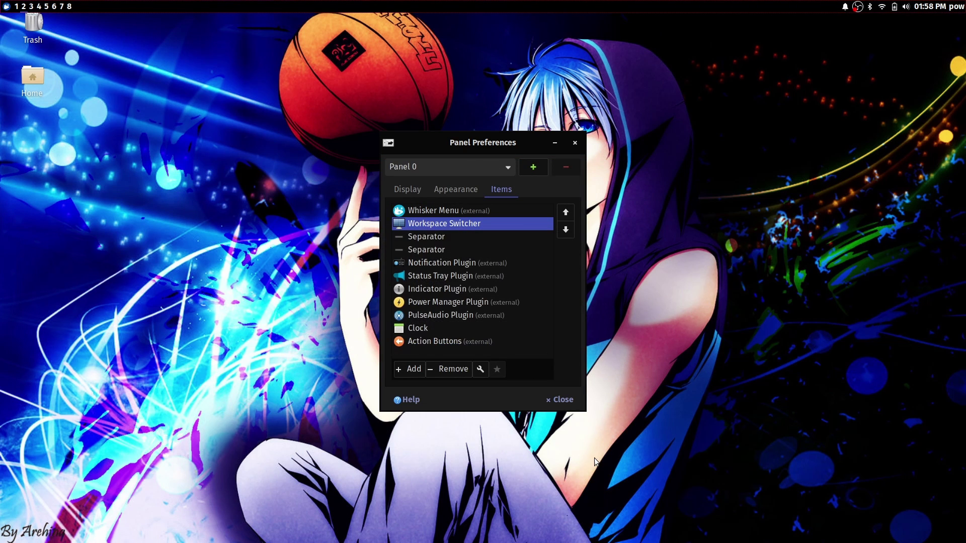
left_click(559, 400)
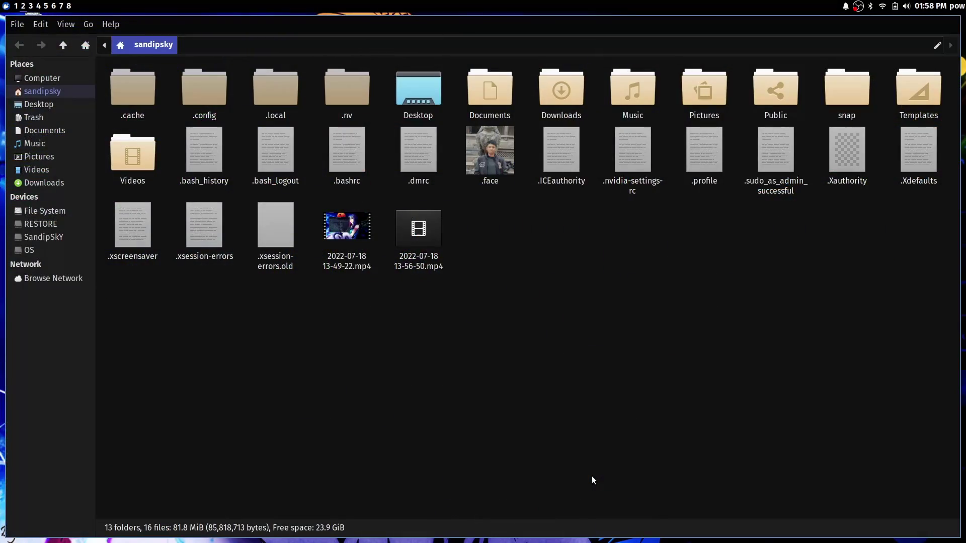
Step: Open five terminal windows tiled alongside the file manager to test bspwm's tiling
key("super+Return")
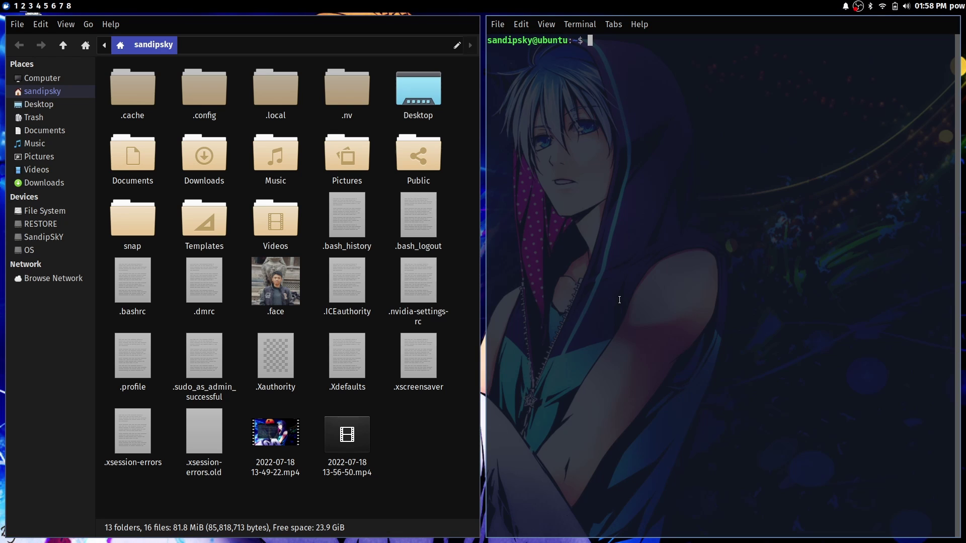
key("super+Return")
key("super+Return")
key("super+Return")
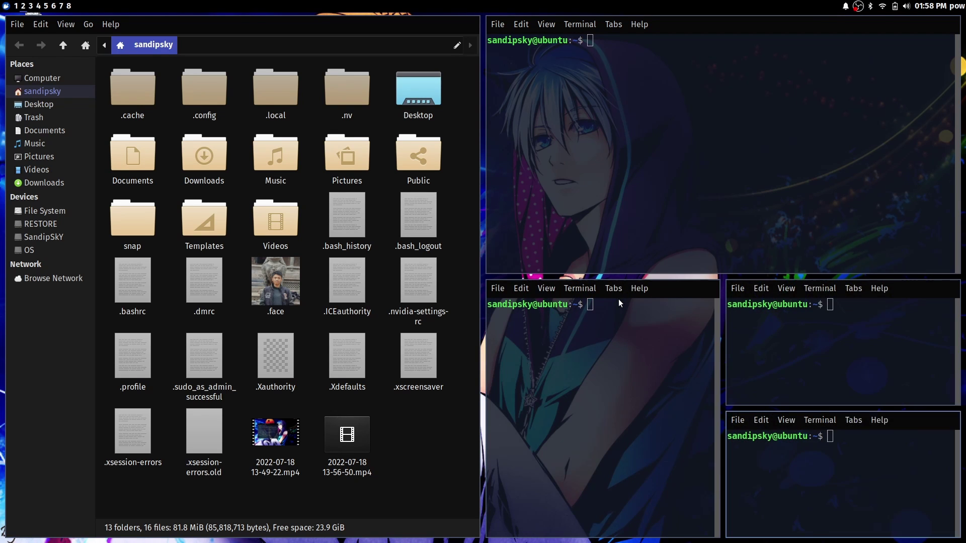
key("super+Return")
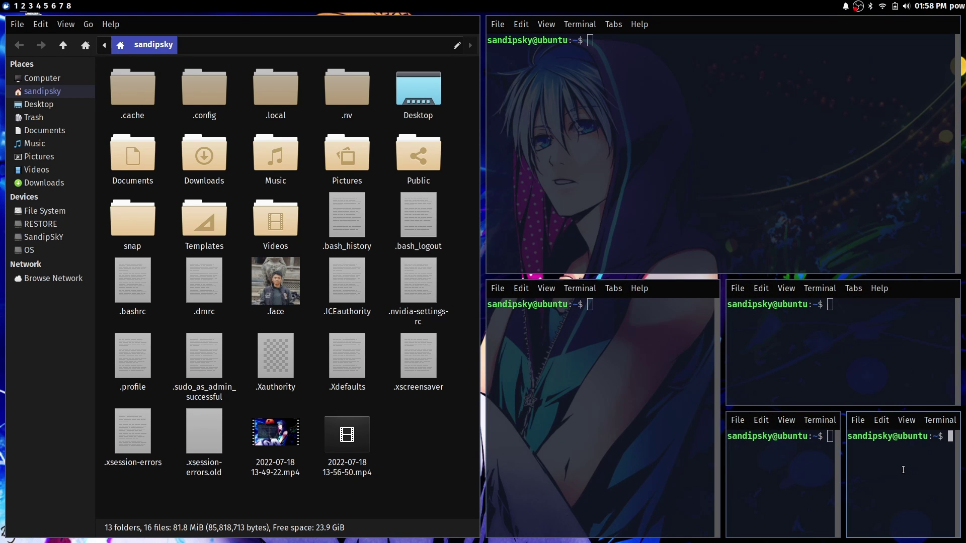
Step: Close the four most recently opened terminals, keeping the first one beside the file manager
key("super+shift+q")
key("super+shift+q")
key("super+shift+q")
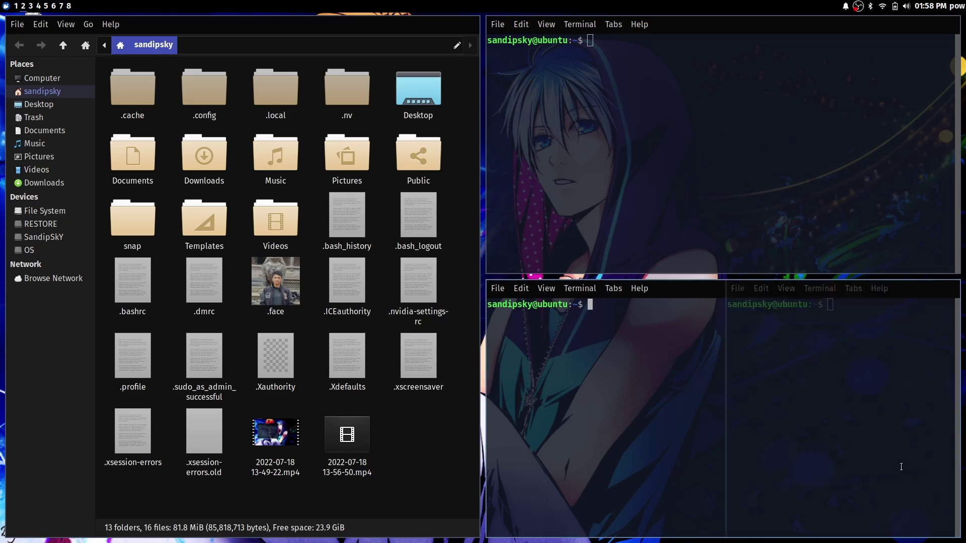
key("super+shift+q")
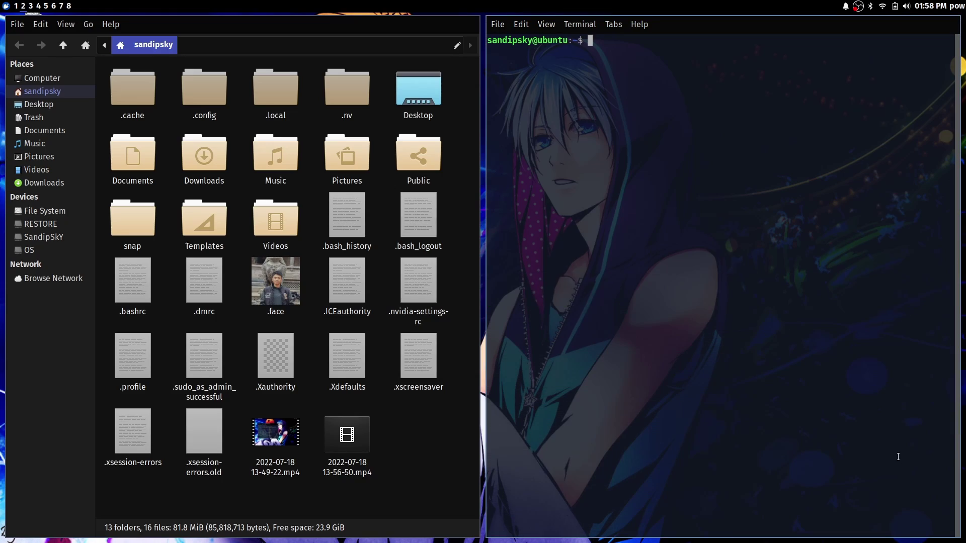
key("super+shift+q")
key("super+shift+q")
Step: Switch back and forth between the workspace with the tiled windows and the empty one, ending on the empty workspace
key("ctrl+alt+Right")
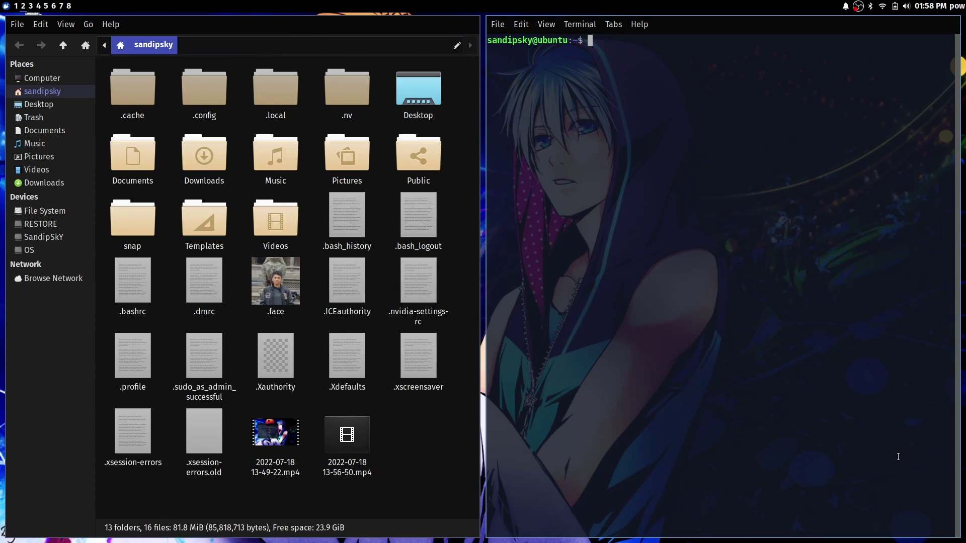
key("ctrl+alt+Left")
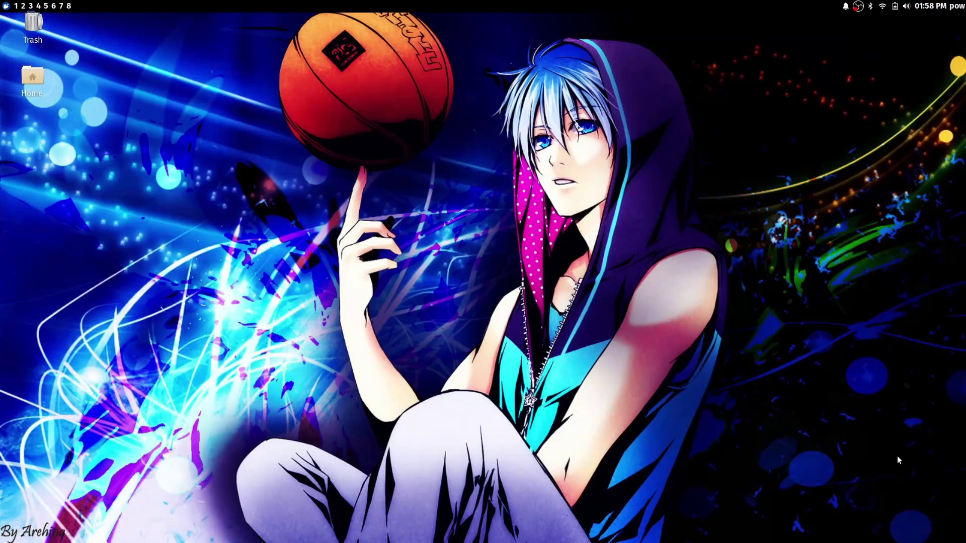
key("ctrl+alt+Right")
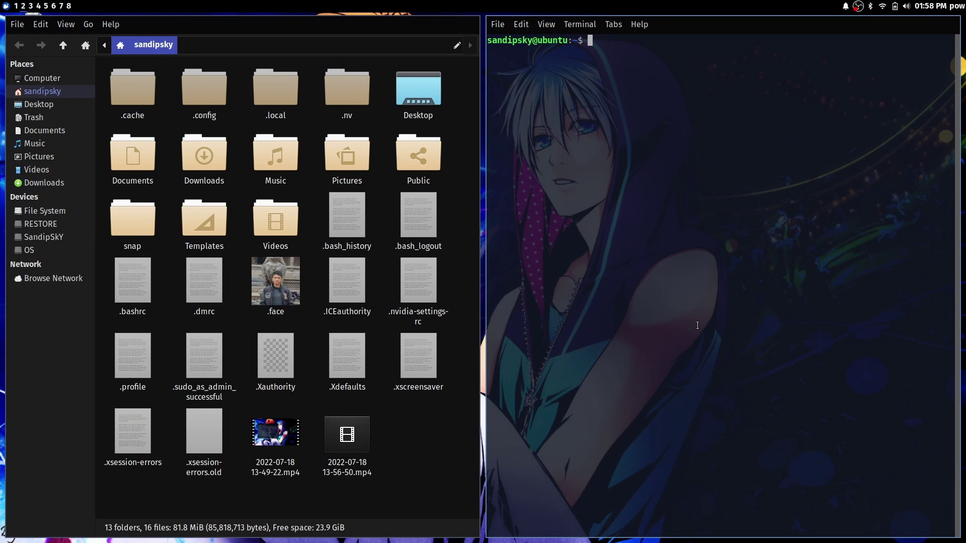
key("ctrl+alt+Left")
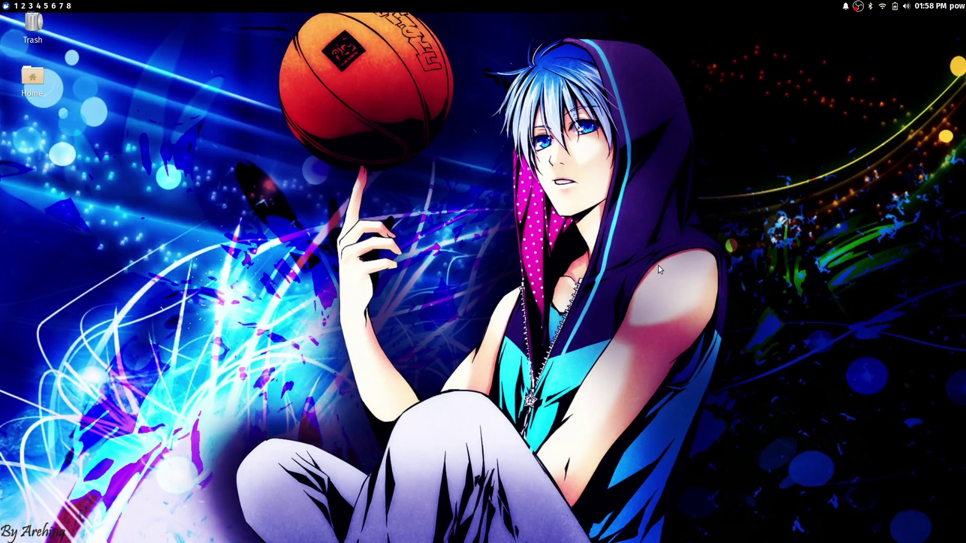